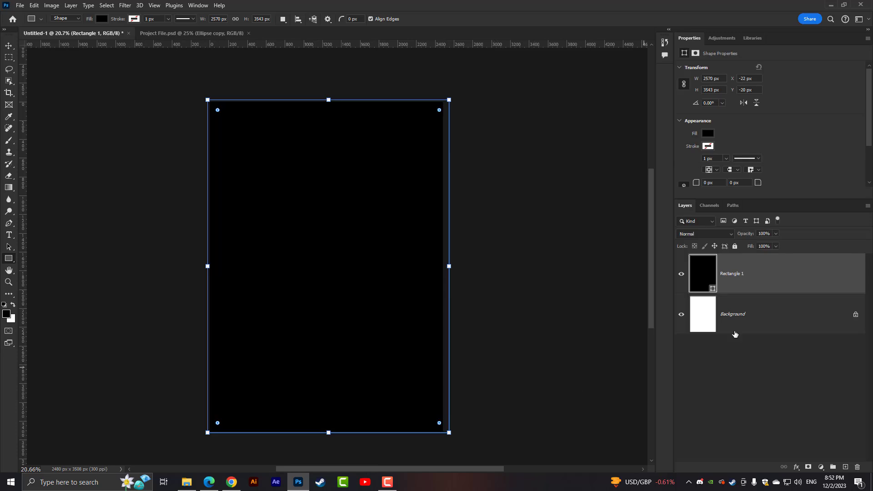
- Change the fill of the Rectangle 1 shape covering the page to near-black #0f0f0f
double_click(696, 268)
mouse_move(331, 200)
mouse_down()
mouse_move(278, 218)
mouse_move(275, 210)
mouse_move(249, 251)
mouse_move(253, 218)
mouse_up()
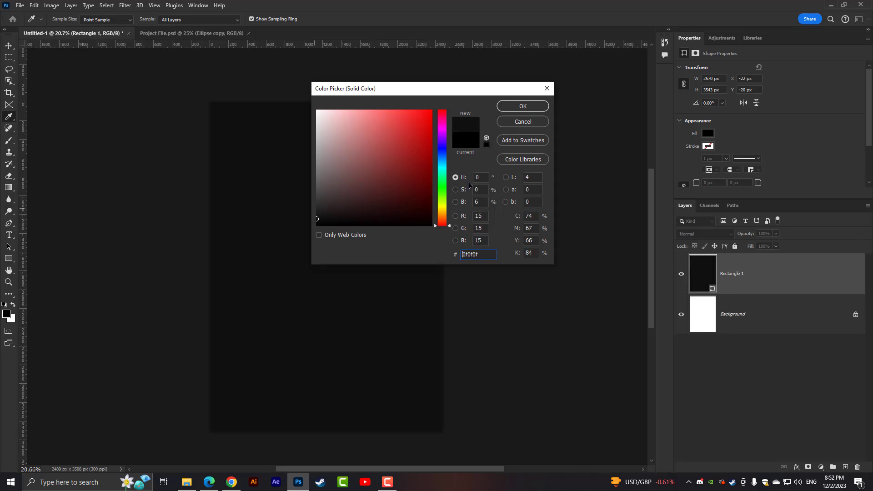
click(501, 109)
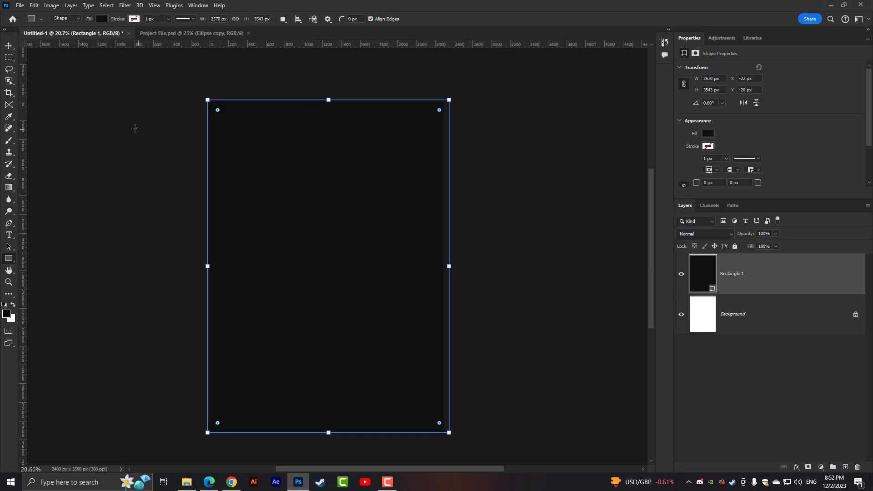
click(8, 46)
click(93, 107)
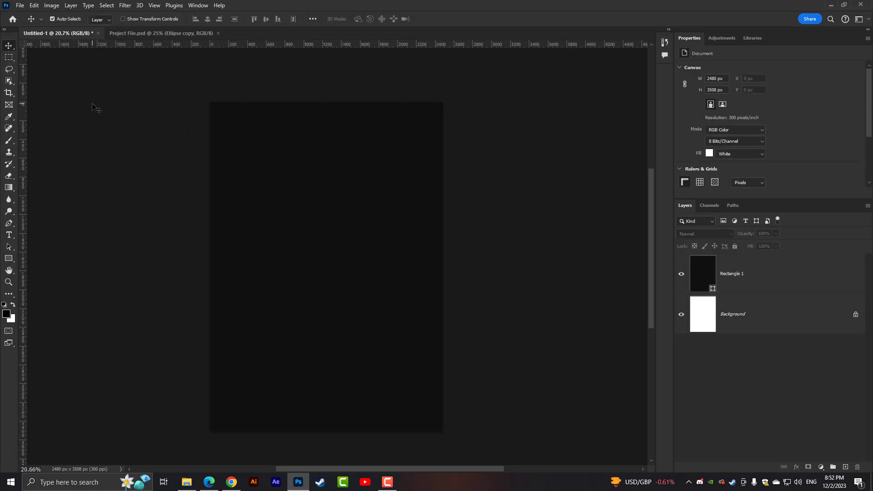
- Recolor the Rectangle 1 shape covering the page to a neutral dark gray
scroll(327, 305, up, 3)
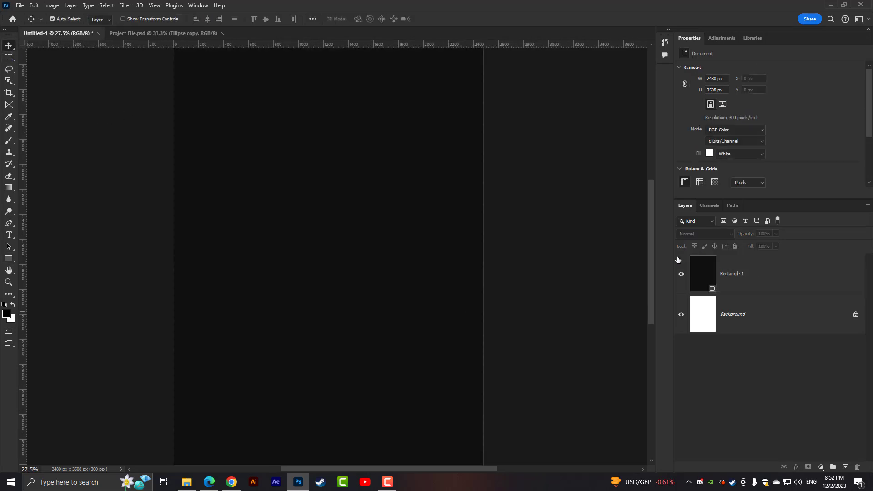
double_click(692, 269)
drag(344, 208, 303, 206)
click(524, 106)
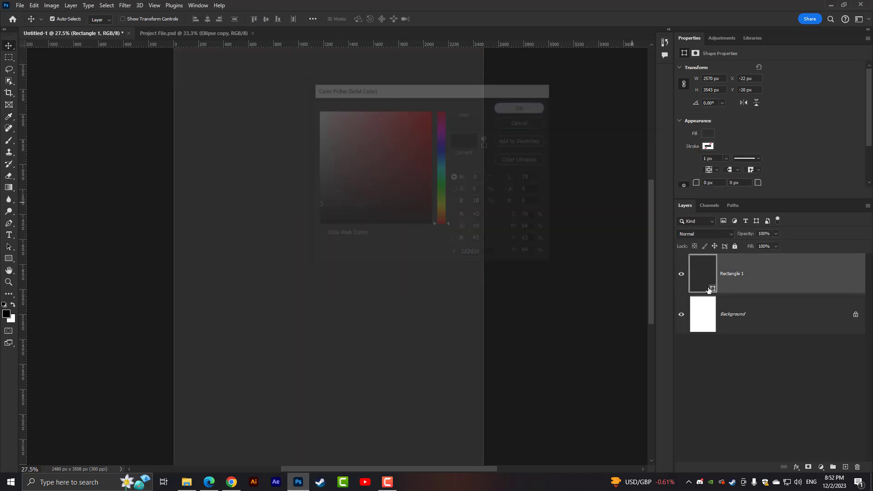
- Delete the locked white Background layer and rename the Rectangle 1 layer to Background
click(786, 320)
key(Delete)
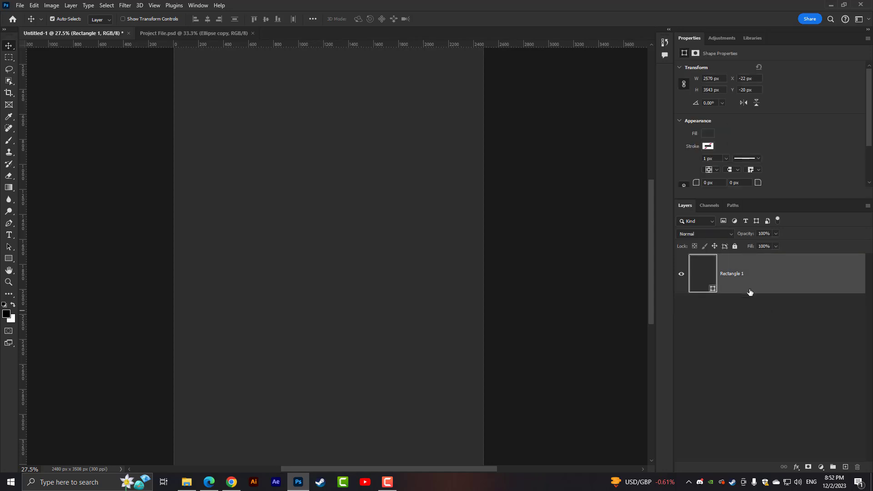
double_click(731, 273)
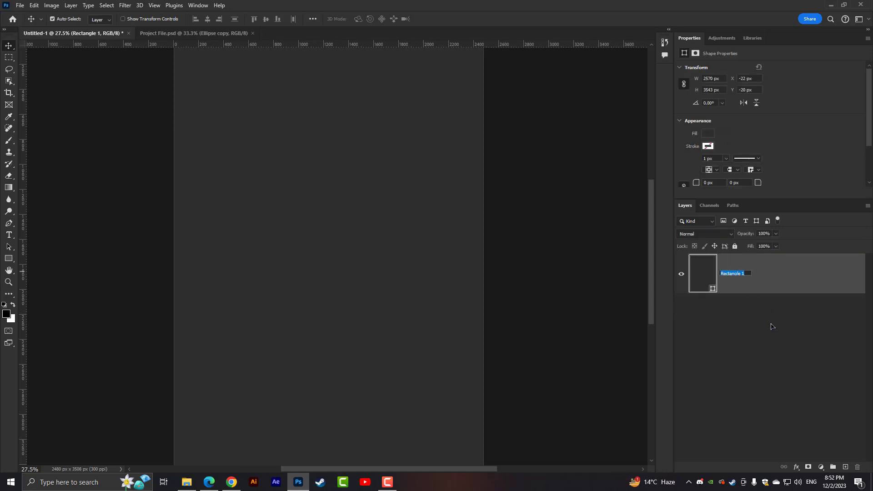
text(Background)
key(Return)
click(772, 326)
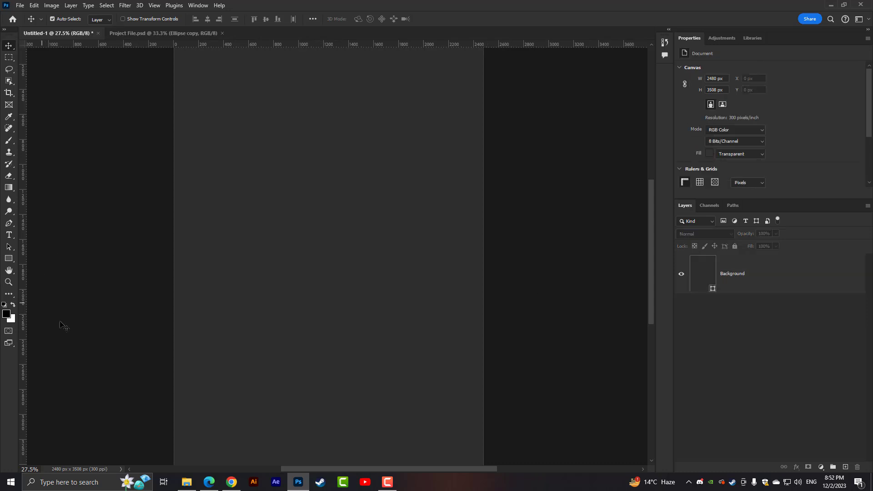
- Draw a black rectangle about 2537 × 913 px across the full width of the page's lower part
scroll(205, 360, up, 2)
drag(188, 380, 155, 294)
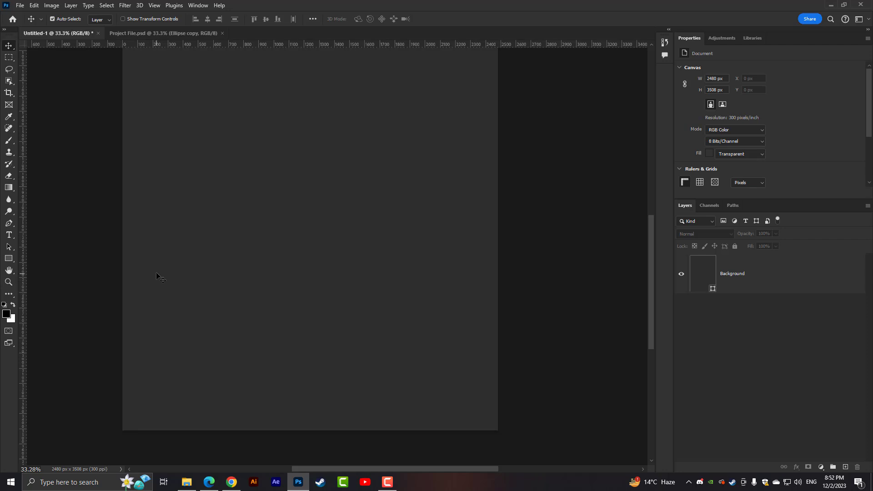
click(10, 258)
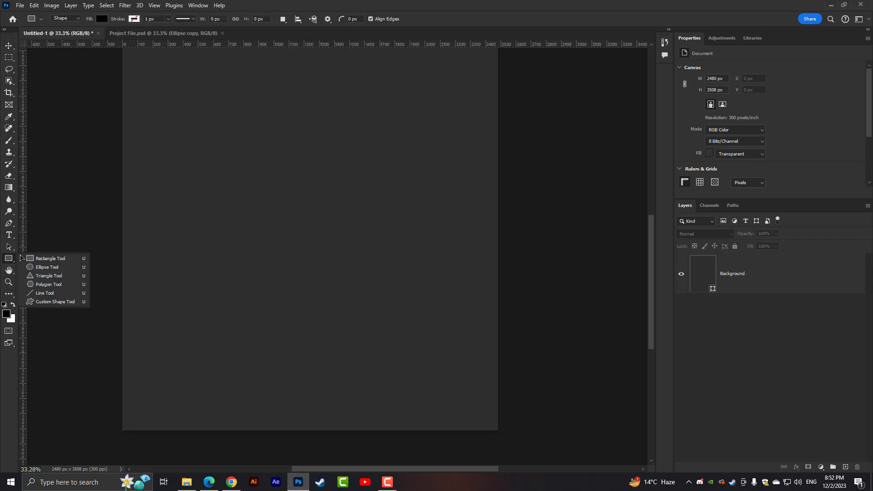
click(38, 259)
drag(117, 427, 500, 298)
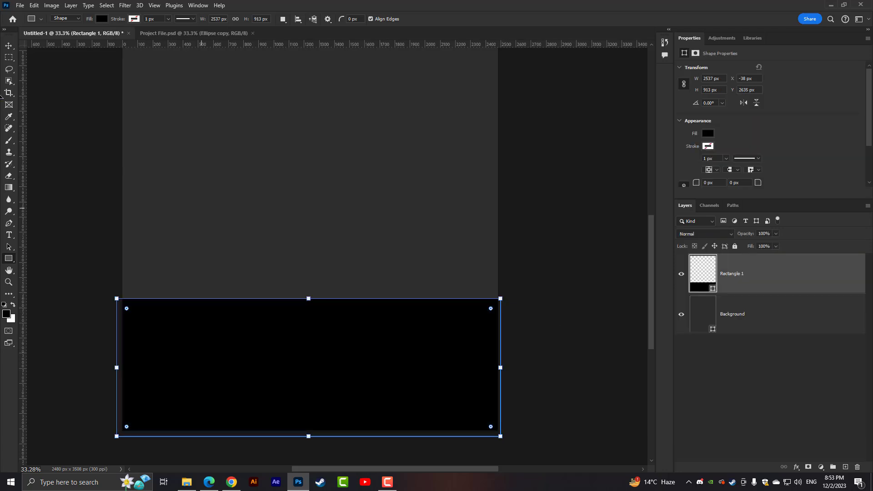
click(9, 44)
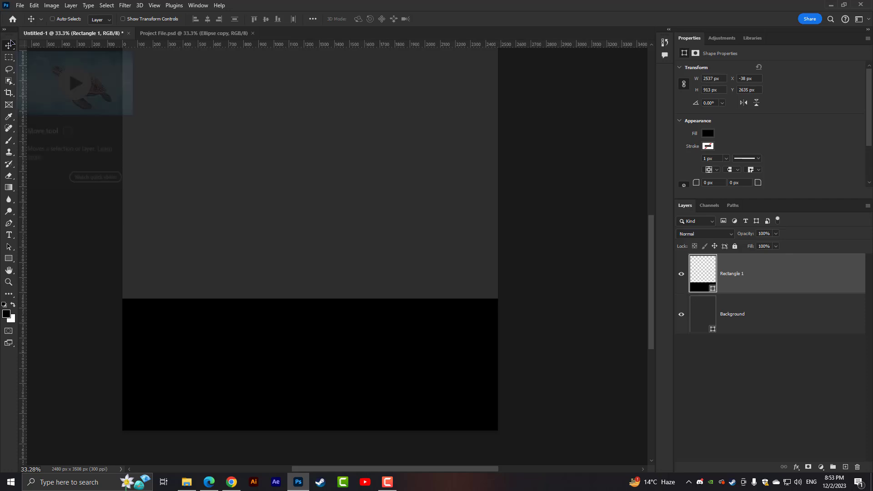
- Warp the black rectangle's top edge into a wave, with a crest on the left side and a dip on the right
key(ctrl+0)
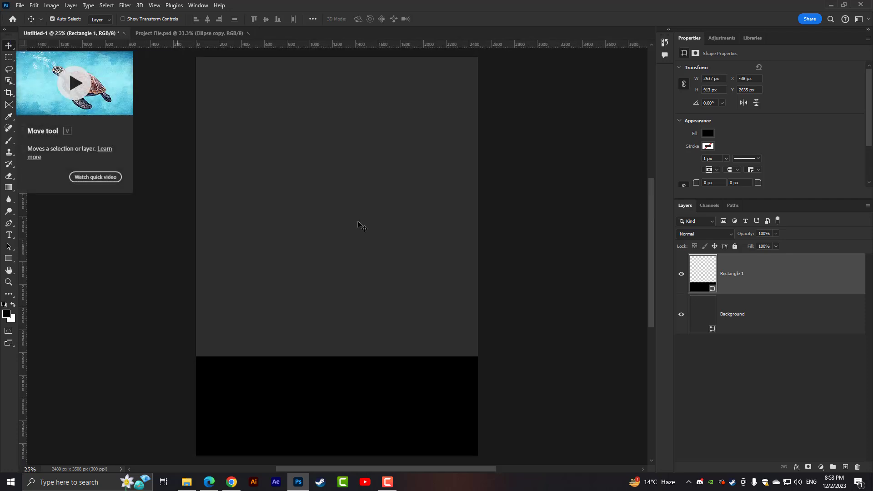
key(ctrl+plus)
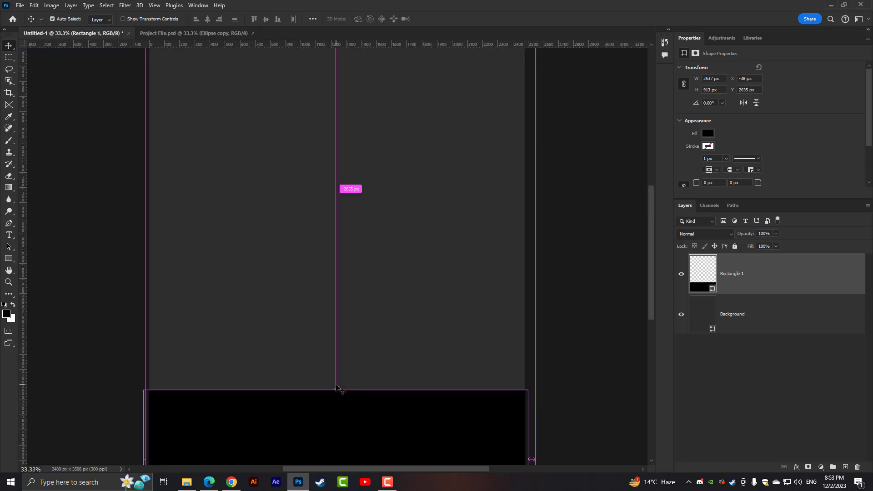
drag(351, 370, 318, 296)
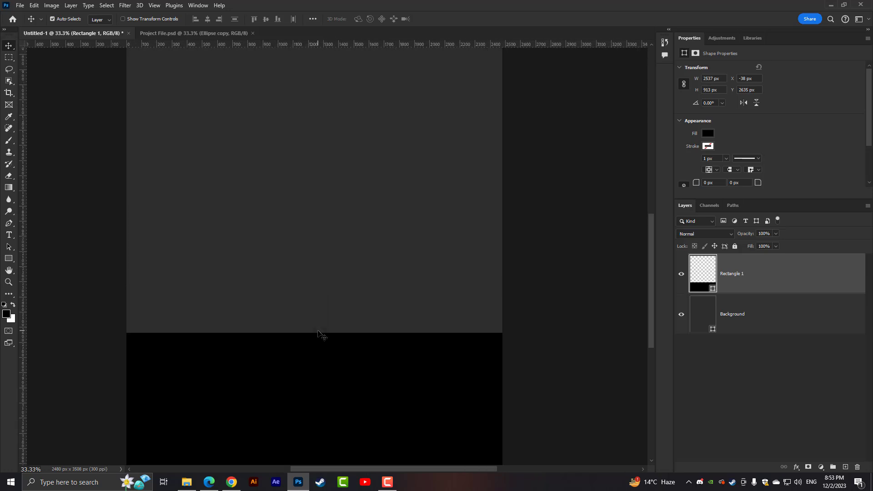
mouse_move(318, 337)
mouse_down()
mouse_move(310, 305)
mouse_move(319, 323)
mouse_up()
click(34, 5)
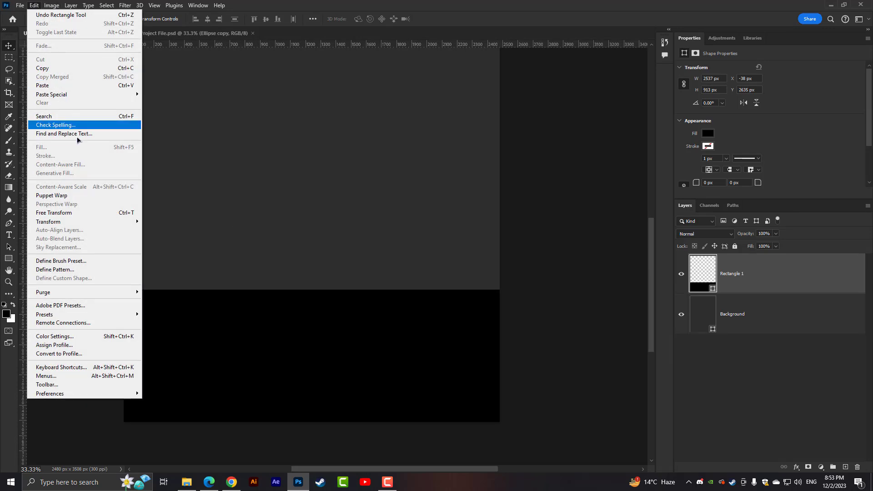
mouse_move(92, 222)
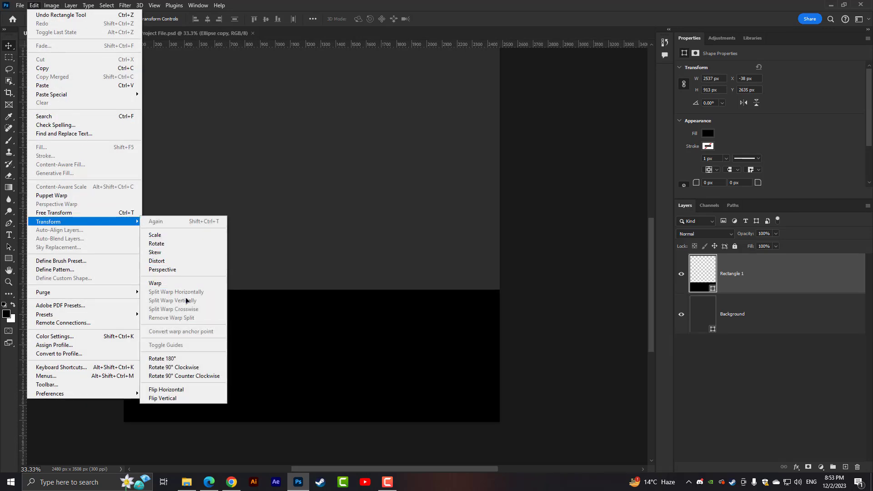
click(166, 285)
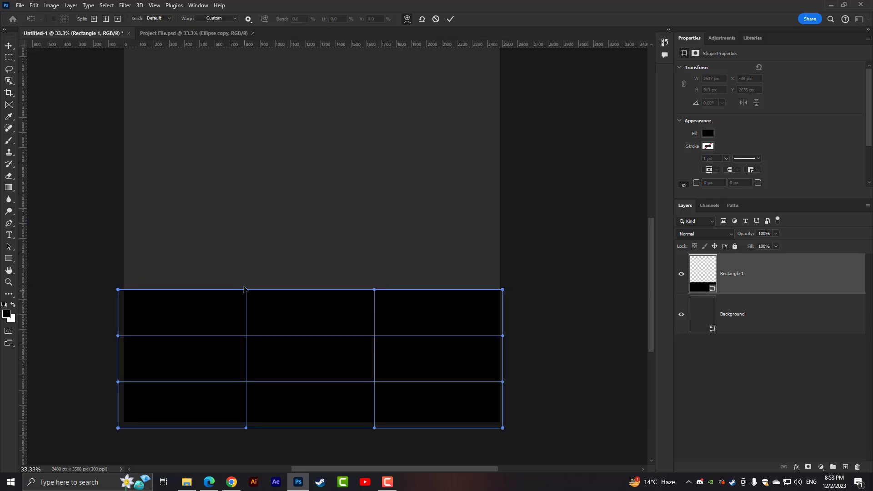
drag(246, 294, 239, 191)
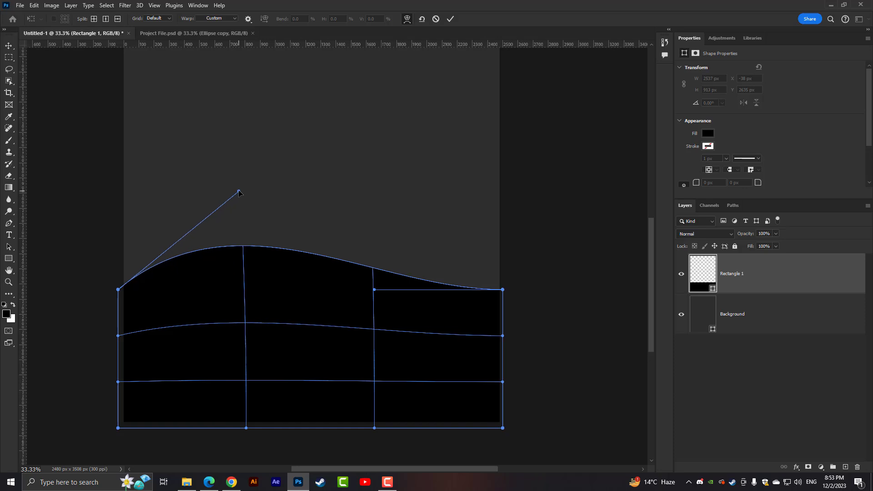
drag(374, 290, 313, 417)
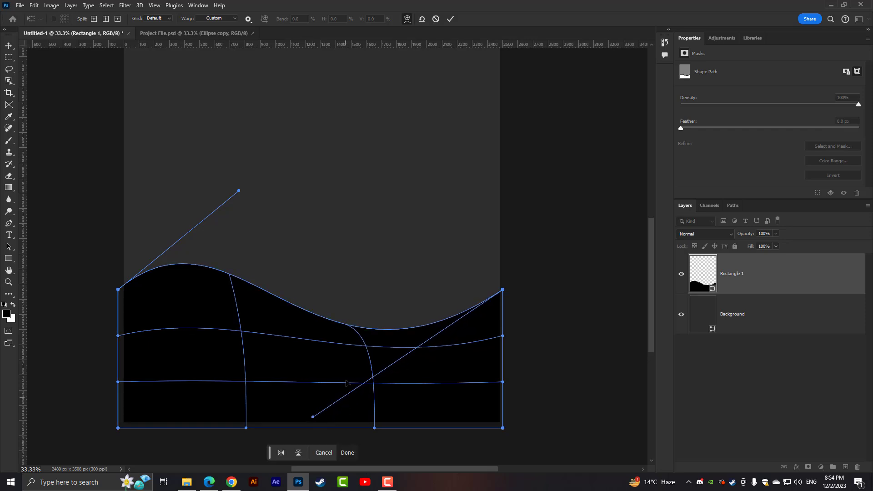
key(Return)
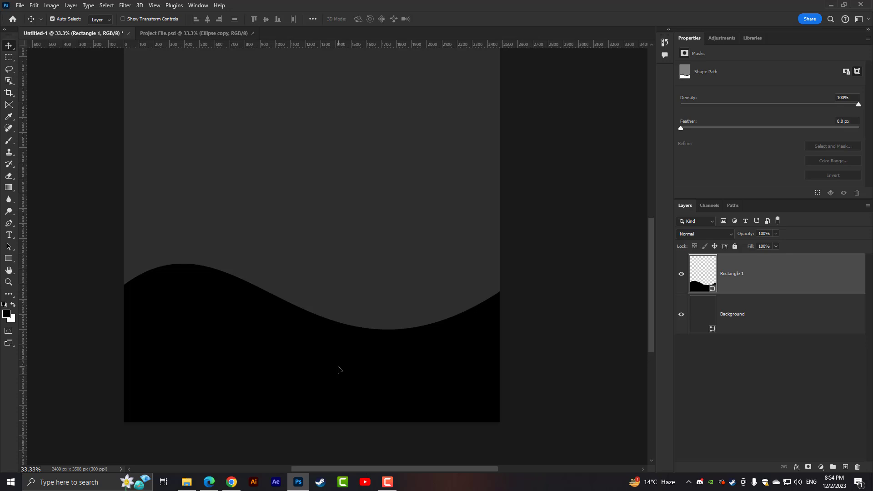
scroll(338, 369, up, 2)
scroll(343, 370, down, 1)
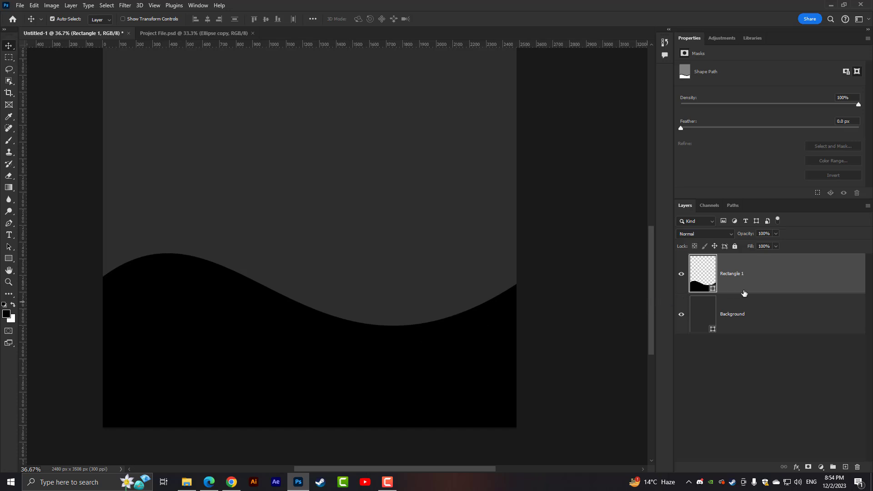
click(753, 373)
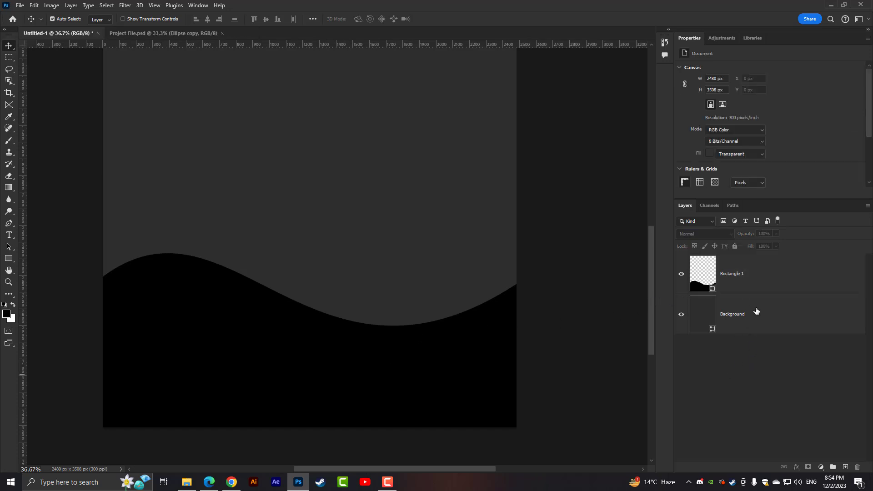
click(743, 276)
click(753, 386)
click(756, 285)
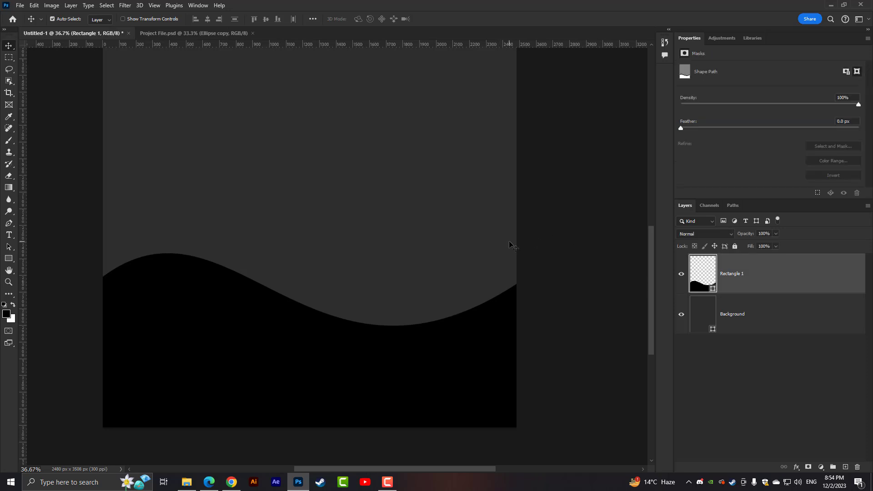
- Draw a second black rectangle about 2543 × 1236 px over the wave, spanning the full page width
scroll(509, 241, up, 2)
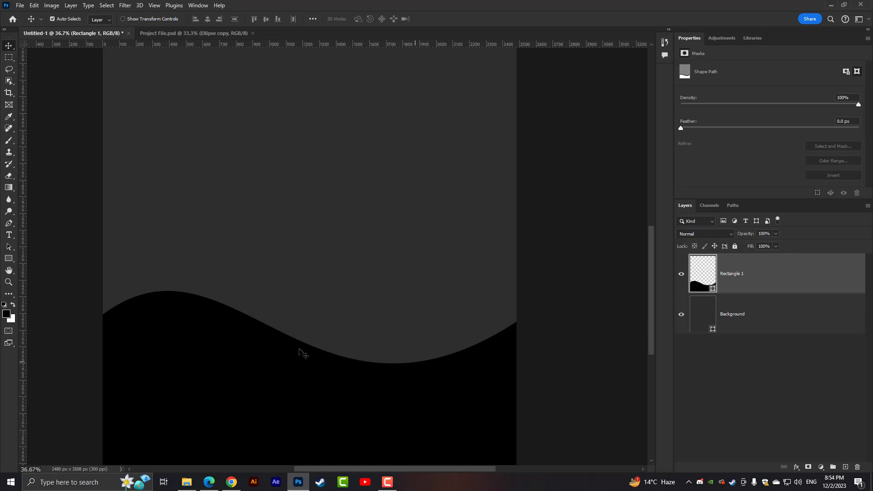
click(12, 262)
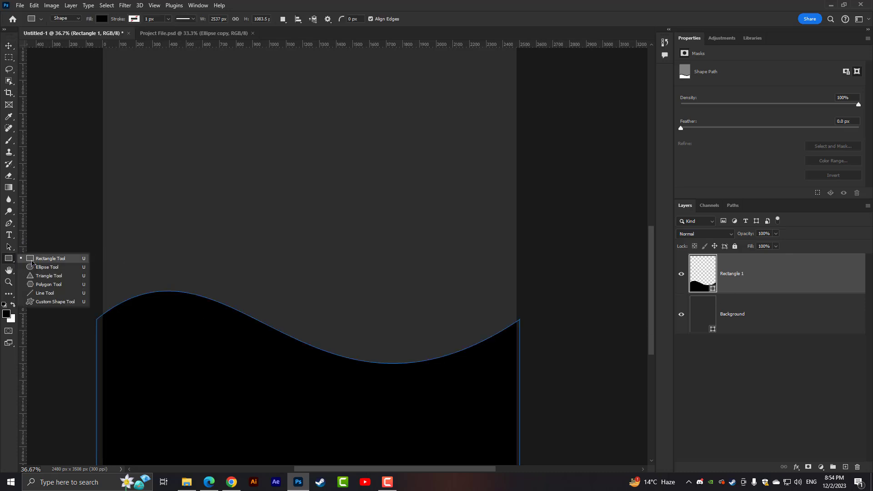
click(22, 260)
click(803, 379)
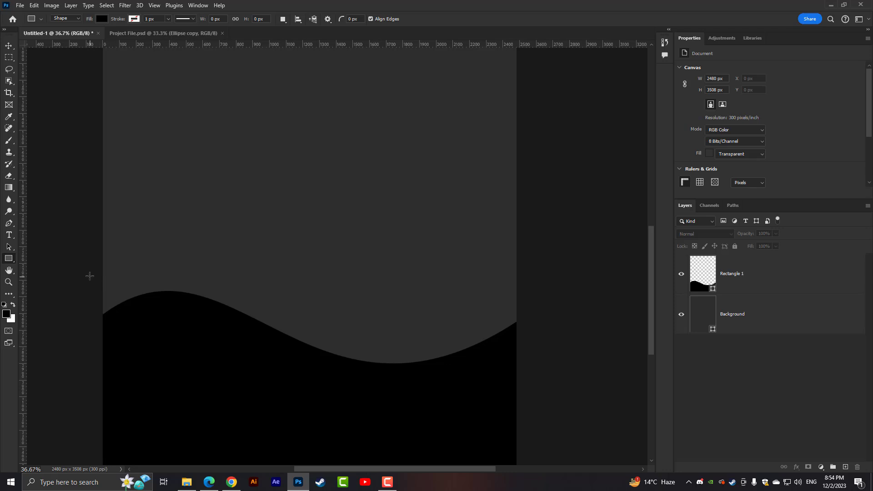
drag(97, 264, 520, 391)
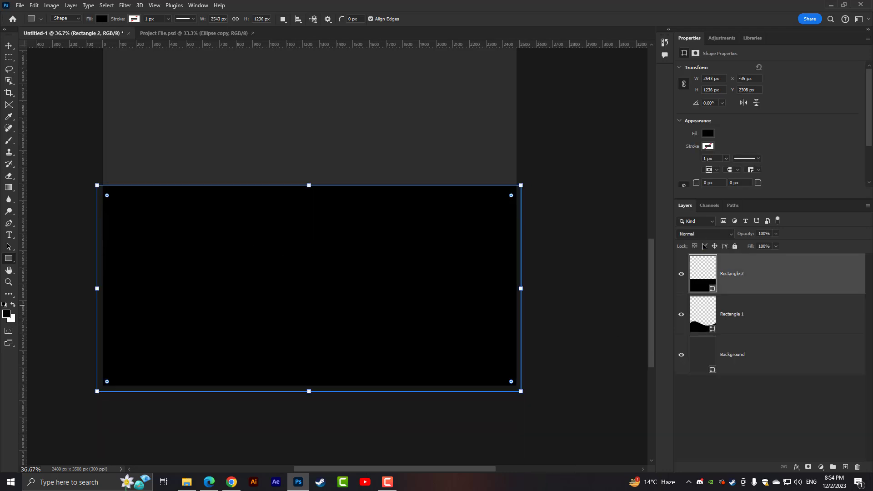
- Set the fill color of the Rectangle 2 shape to light gray #a2a2a2
double_click(702, 267)
drag(348, 150, 317, 151)
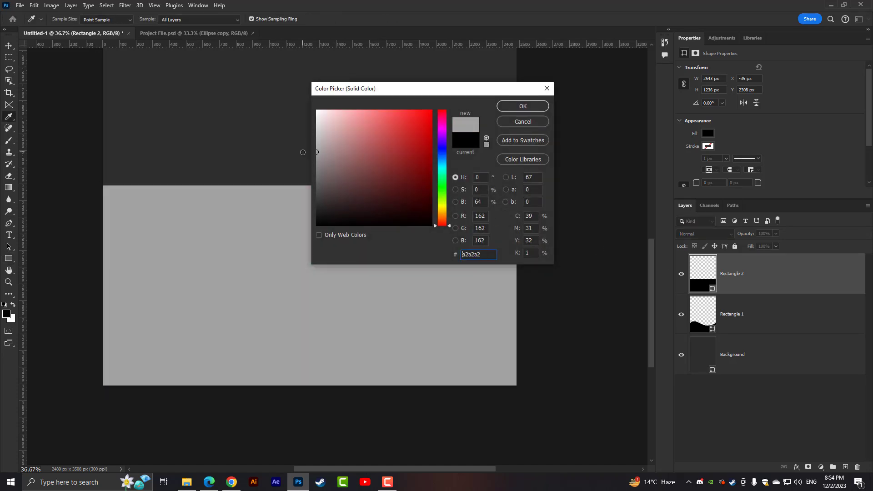
click(523, 106)
- Place the Rectangle 2 layer below Rectangle 1 and move the gray rectangle down to a Y position of about 2417 px
drag(759, 295, 765, 323)
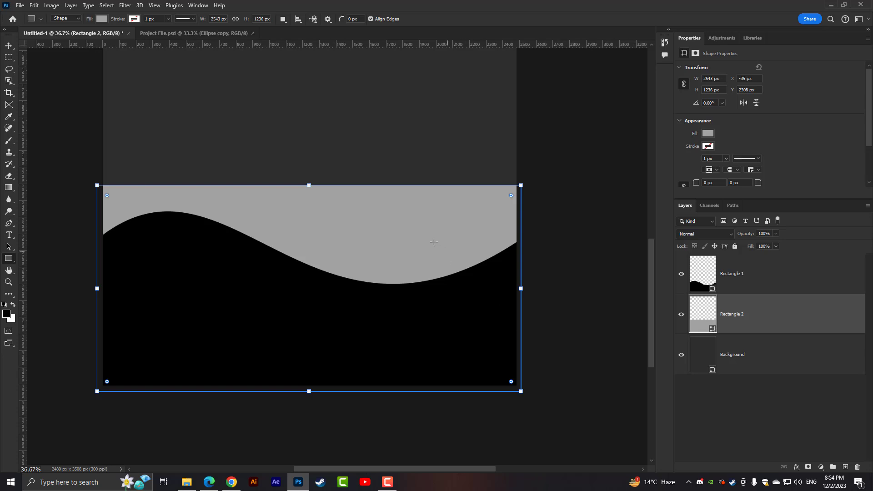
click(9, 45)
drag(298, 210, 310, 229)
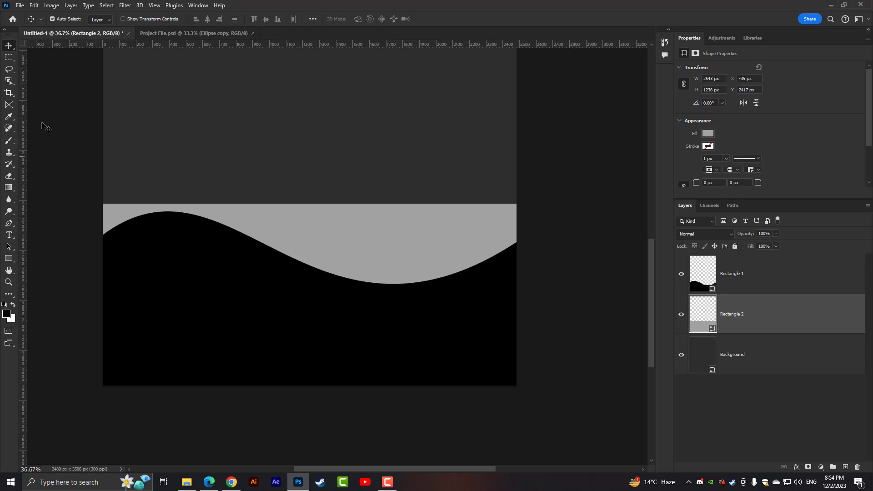
- Warp the gray Rectangle 2 shape so its upper edge curves into a dip on the right side of the page
click(52, 5)
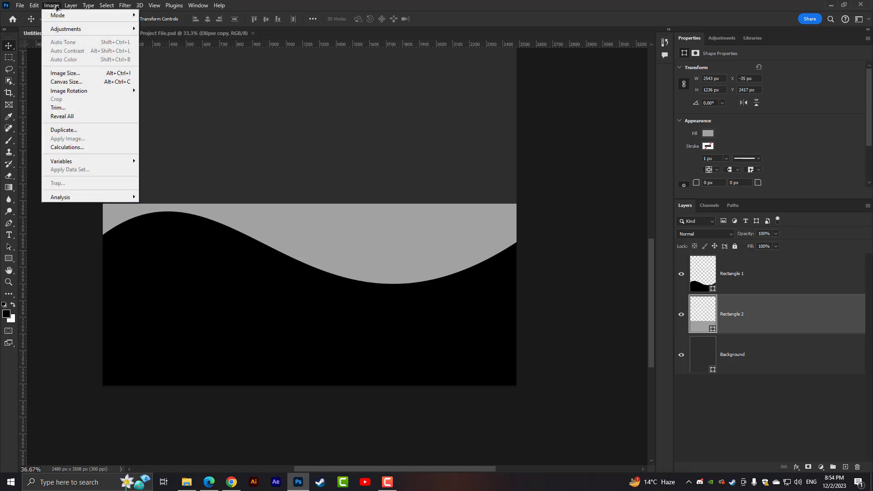
mouse_move(34, 5)
mouse_move(113, 222)
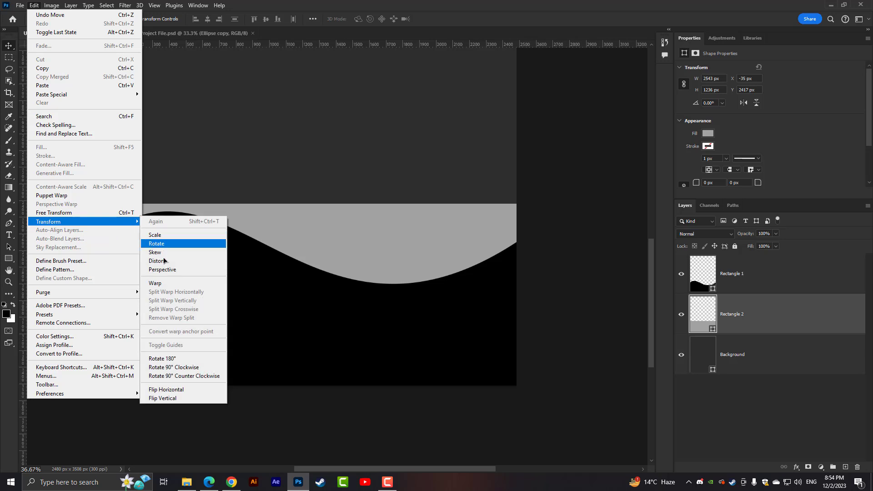
click(159, 283)
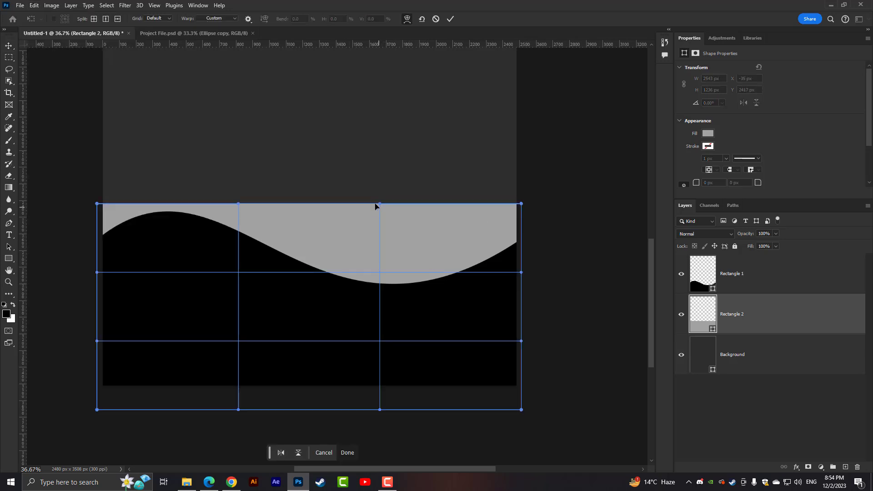
drag(379, 206, 387, 332)
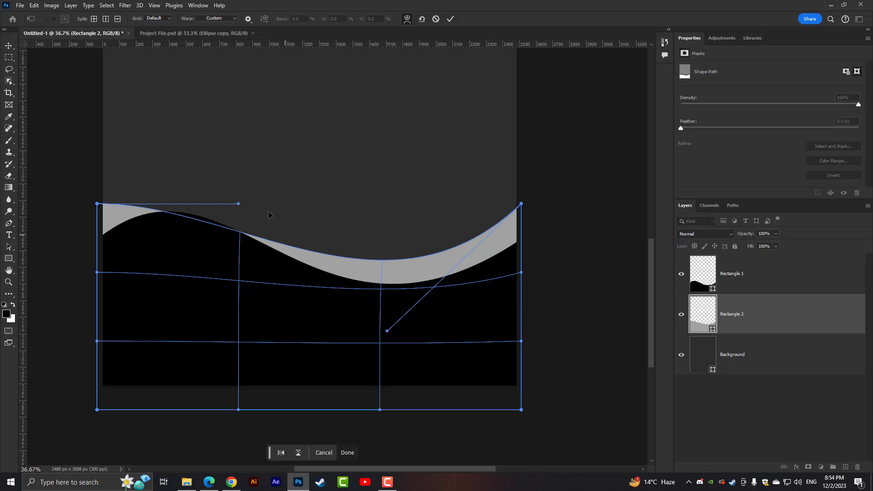
drag(240, 207, 207, 188)
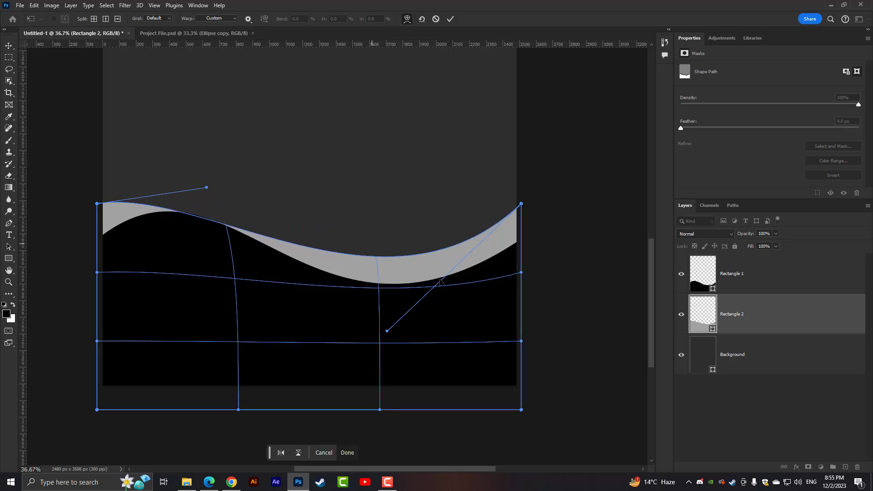
mouse_move(388, 331)
mouse_down()
mouse_move(380, 306)
mouse_move(430, 331)
mouse_move(435, 322)
mouse_move(392, 339)
mouse_up()
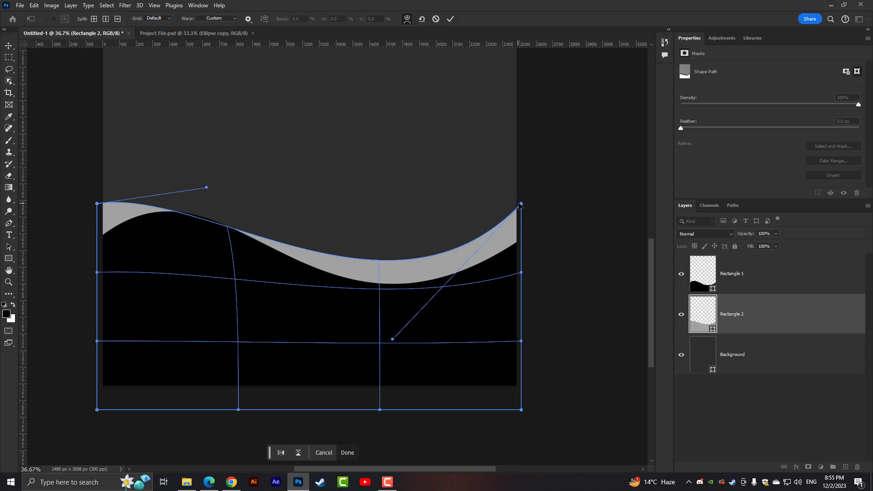
- Raise the gray warp's upper-right corner, lower its upper-left corner behind the black wave, and reshape the curve to leave a gray band on the right
drag(521, 205, 521, 186)
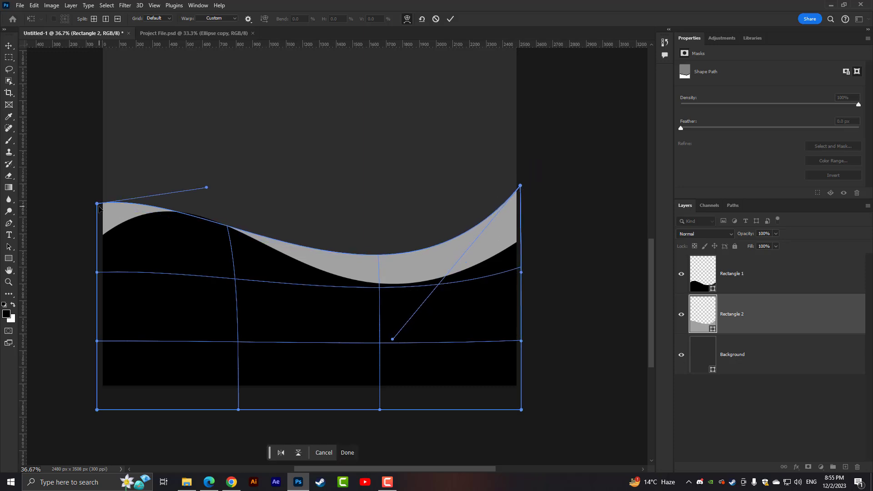
drag(99, 208, 94, 256)
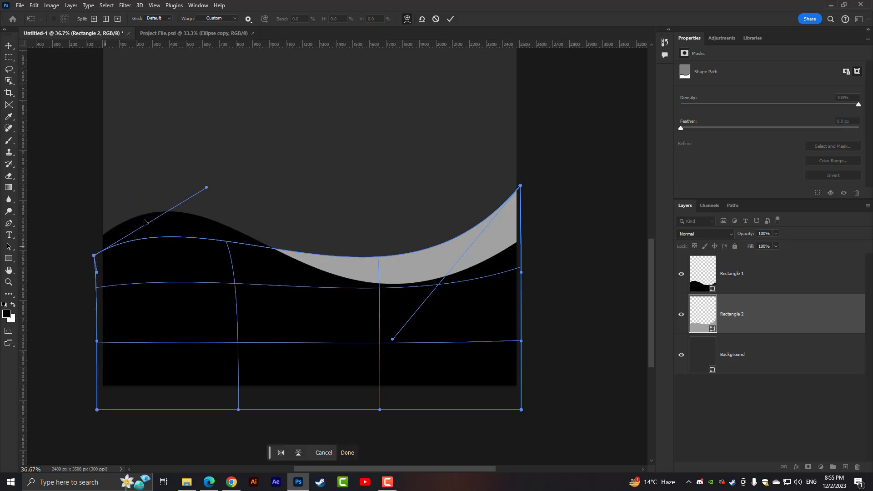
drag(205, 192, 156, 131)
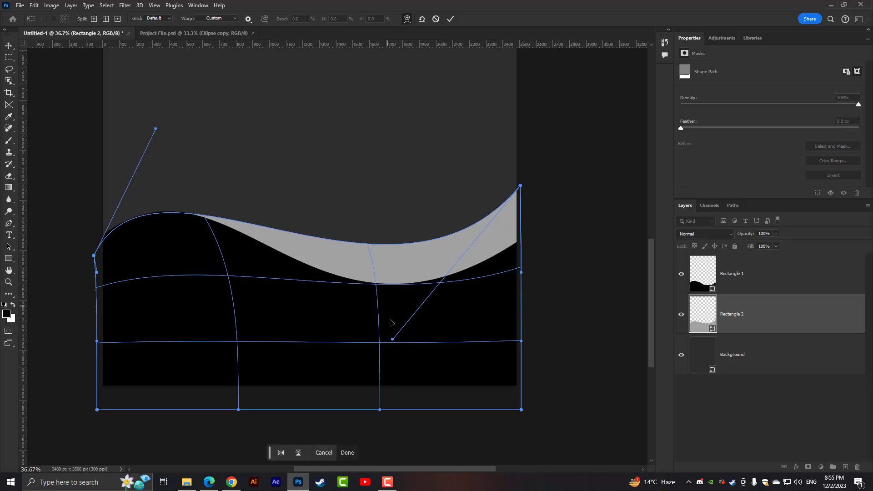
drag(393, 339, 363, 382)
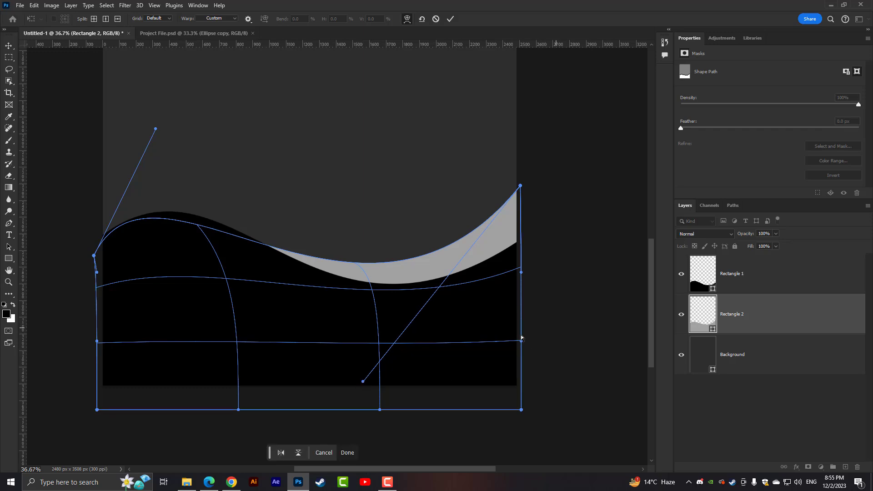
key(Return)
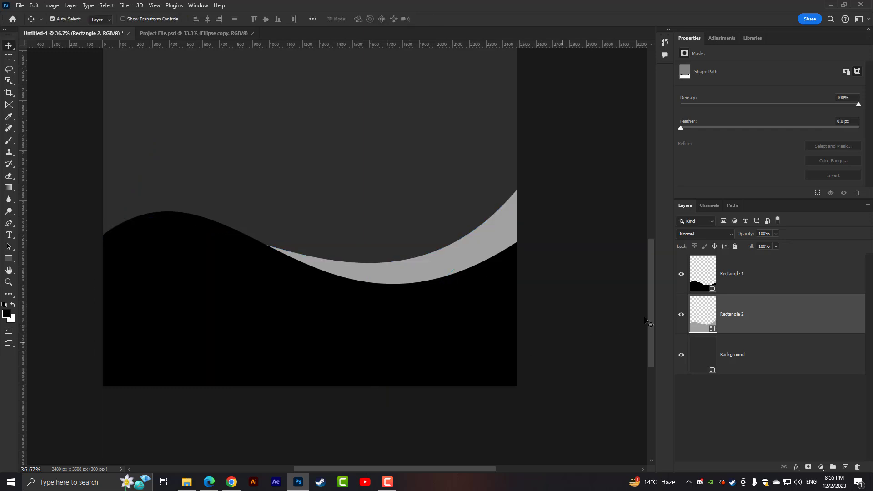
- Duplicate the gray wave layer and set the fill color of the lower original, Rectangle 2, to #7f7f7f
key(ctrl+j)
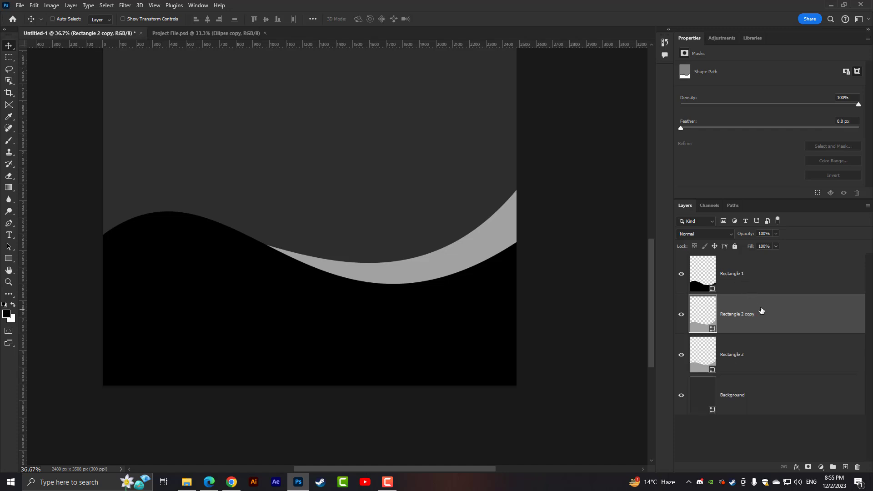
click(711, 356)
double_click(711, 356)
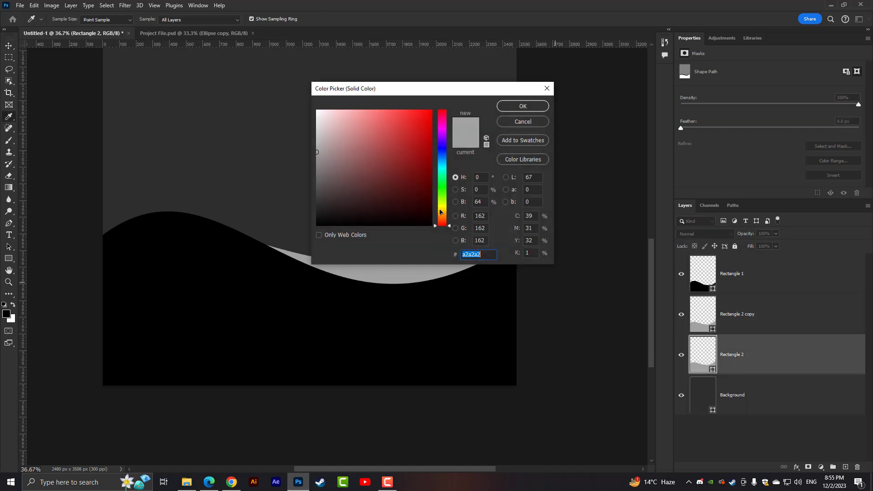
text(7f7f7f)
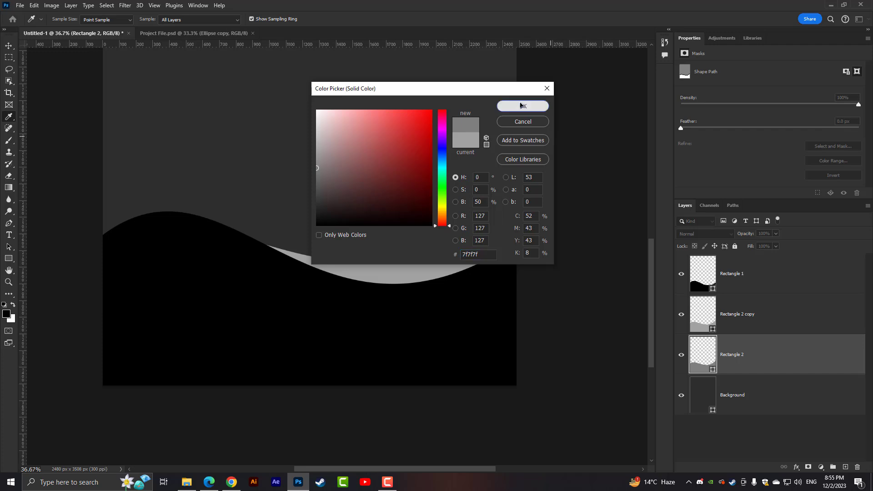
click(523, 106)
key(ctrl+t)
mouse_move(434, 261)
mouse_down()
mouse_move(438, 247)
mouse_move(439, 260)
mouse_up()
key(ctrl+z)
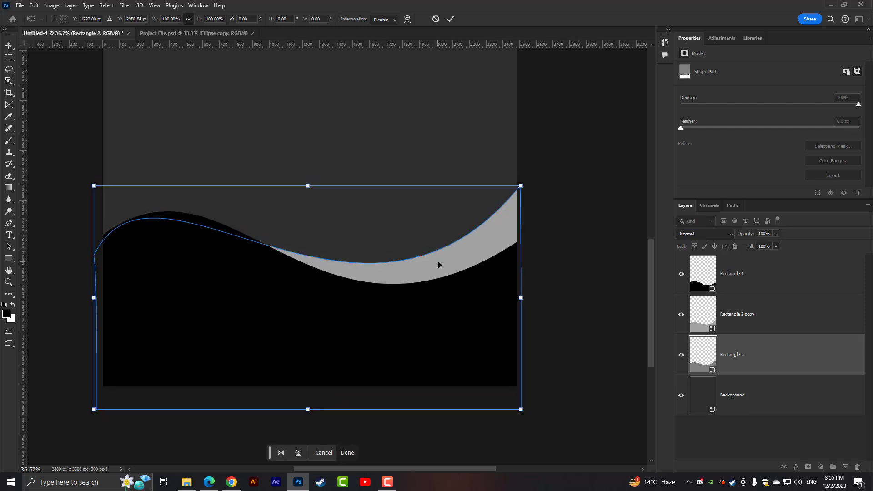
- Warp the darker gray Rectangle 2 wave upward at its right end, forming a second band above the lighter gray one
click(33, 5)
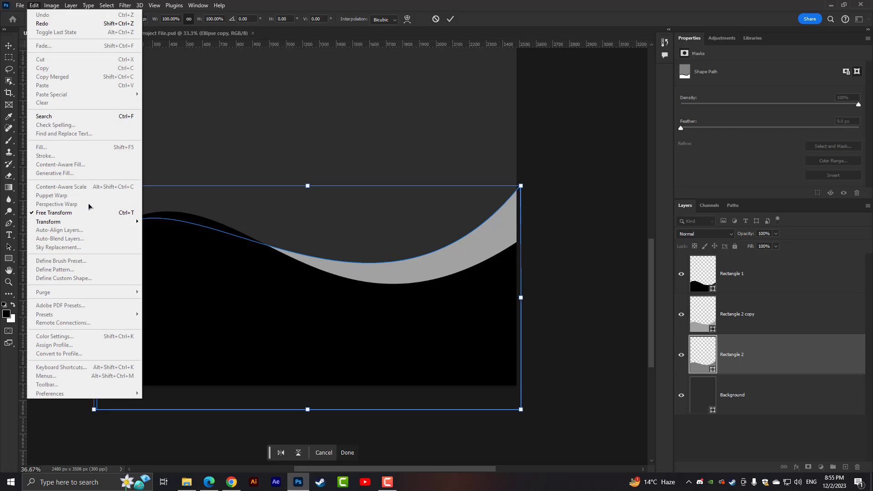
mouse_move(100, 221)
click(178, 285)
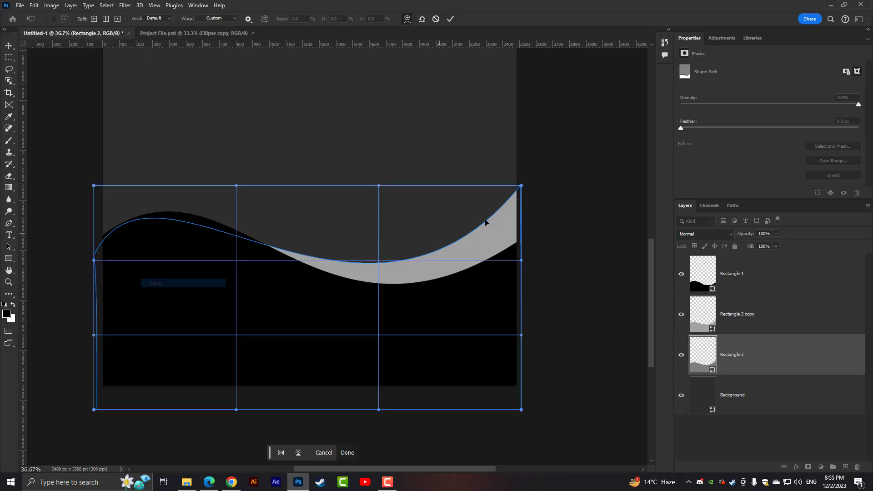
drag(521, 181, 536, 114)
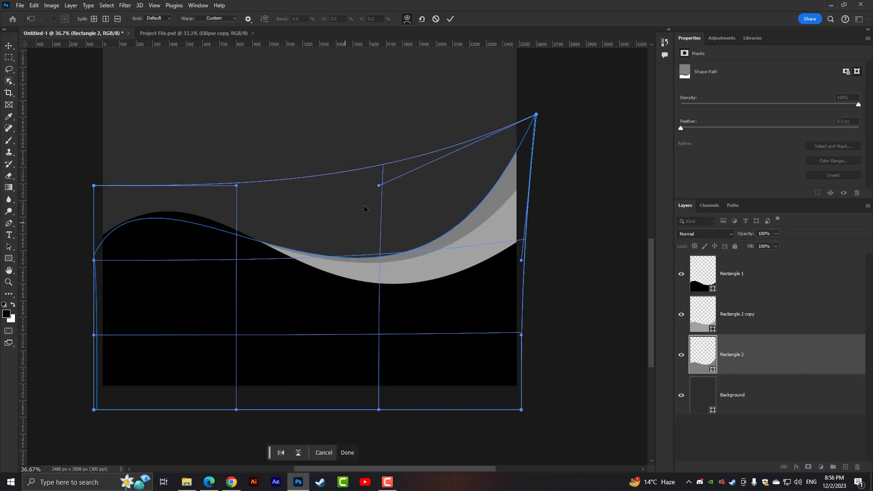
drag(380, 190, 365, 144)
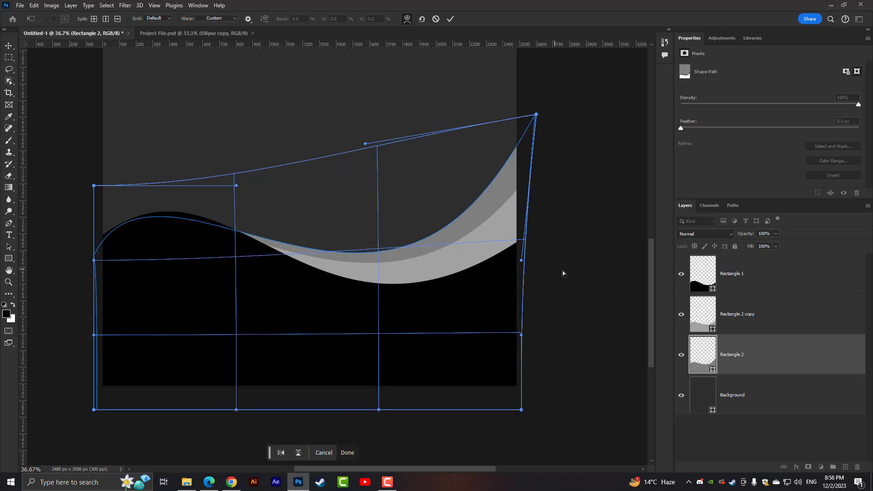
key(Return)
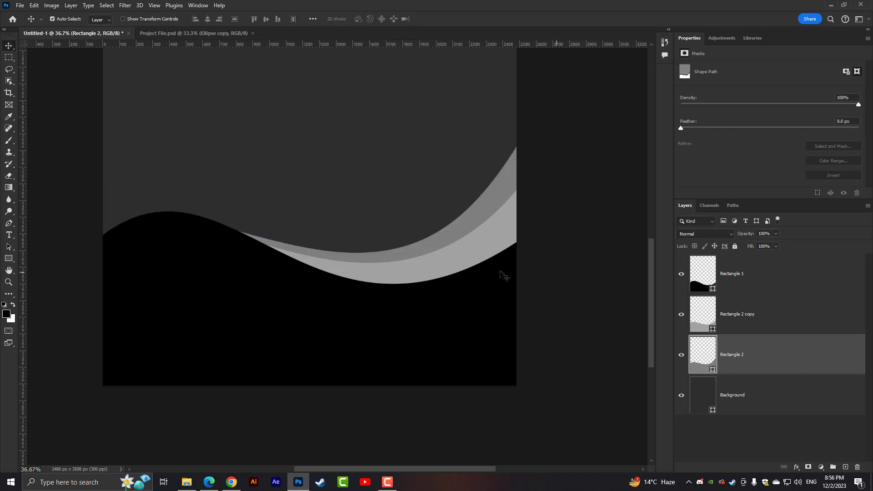
- Select the Rectangle 2 copy layer and nudge the lighter gray wave slightly down
key(alt+bracketright)
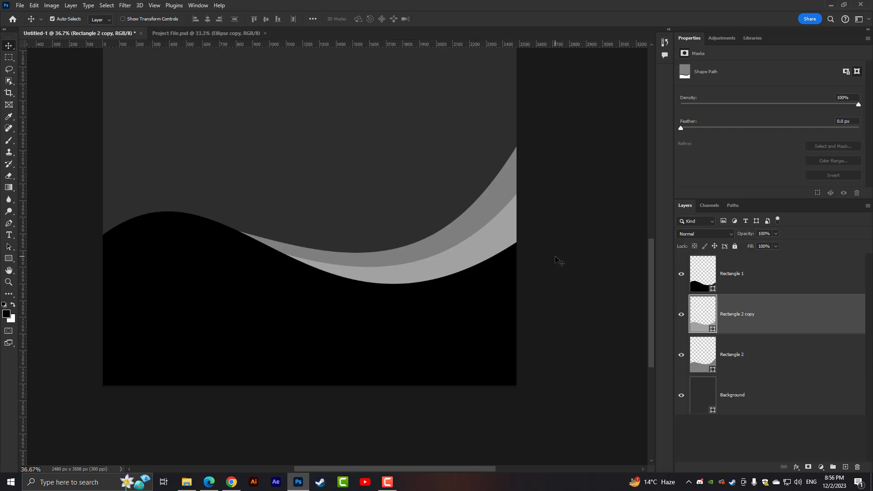
key(ctrl+minus)
key(ctrl+minus)
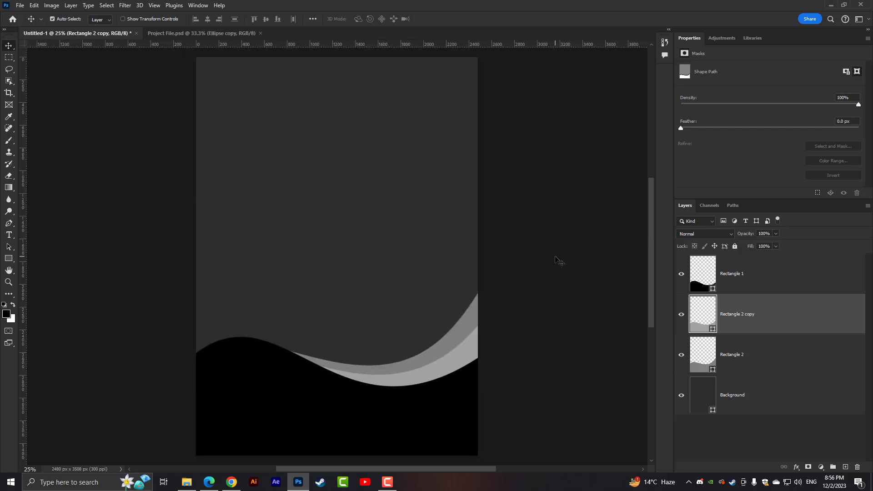
- Add a Gradient Overlay effect with the gray-to-white linear gradient to the Rectangle 2 layer
click(755, 346)
click(759, 326)
click(758, 348)
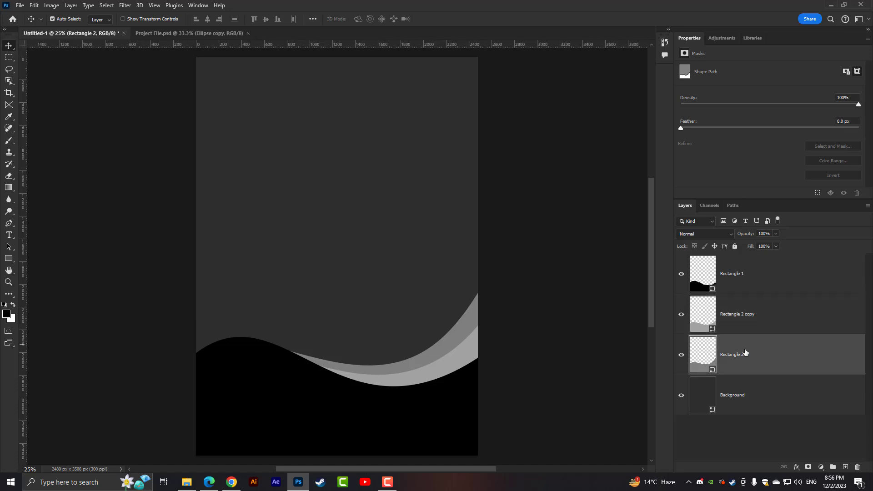
right_click(759, 326)
right_click(735, 357)
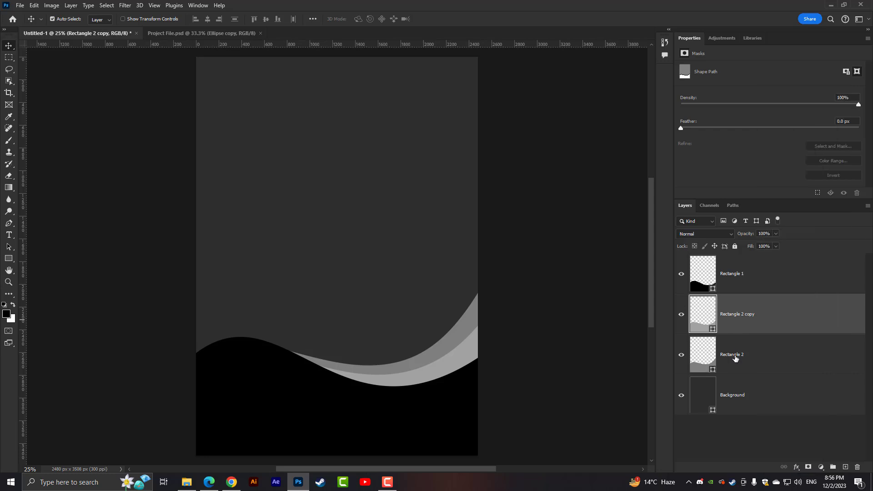
click(745, 78)
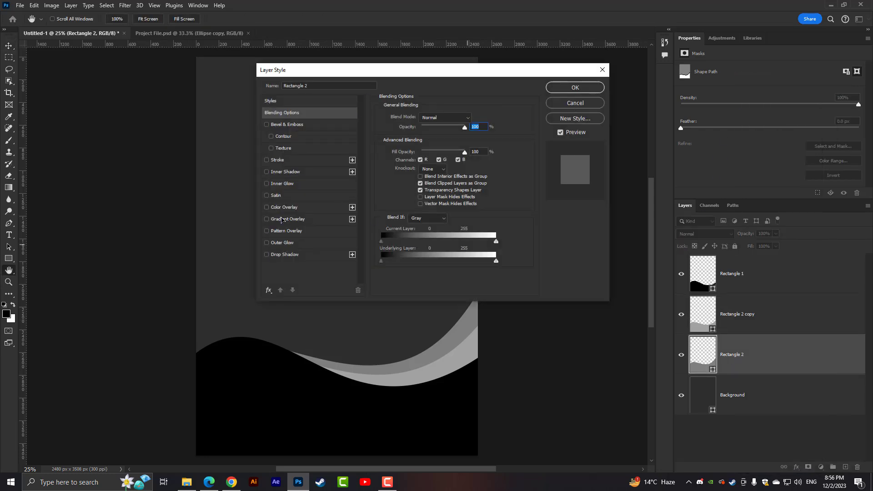
click(287, 220)
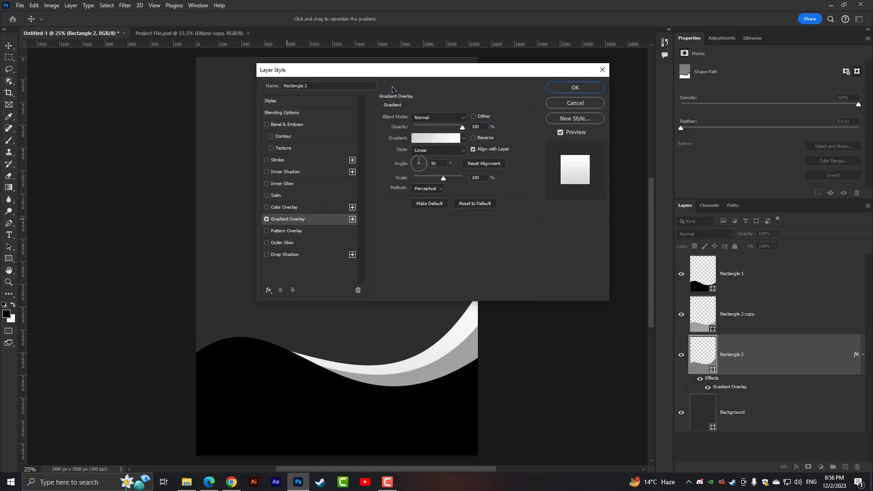
drag(438, 70, 592, 65)
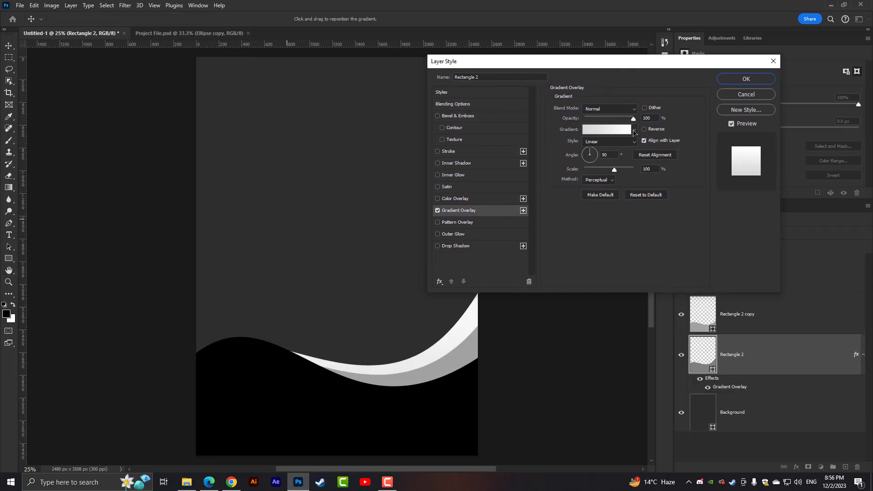
click(634, 131)
scroll(608, 186, down, 5)
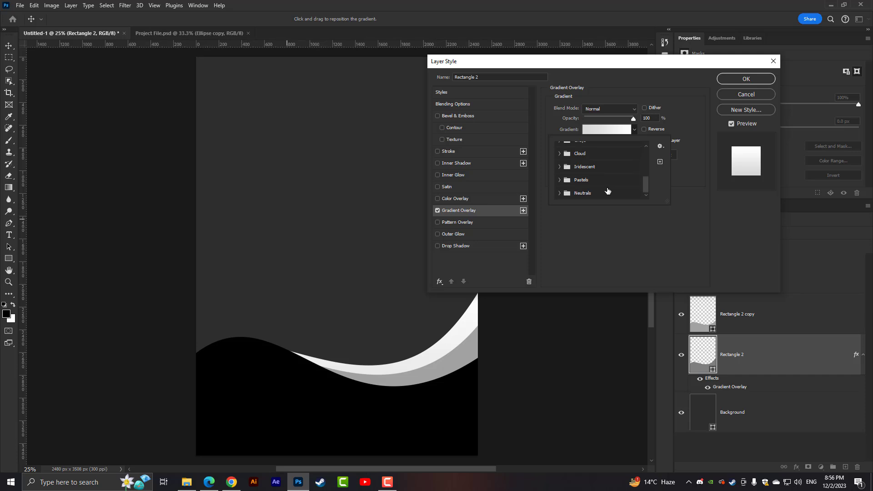
click(684, 90)
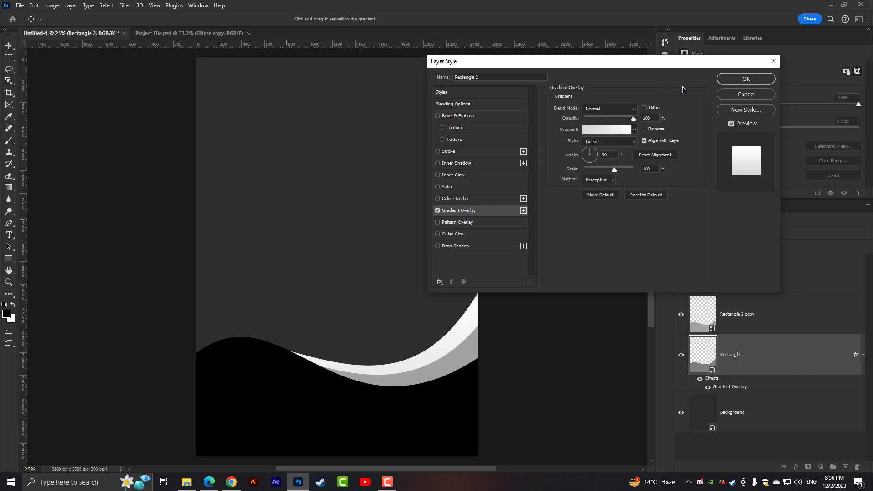
click(745, 79)
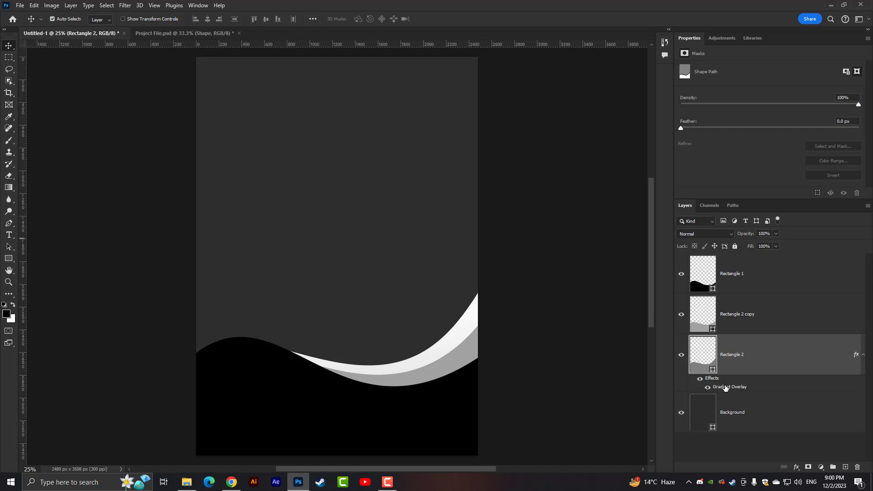
- Change the Rectangle 2 layer's Gradient Overlay to the custom preset running from olive through orange to gold
double_click(726, 388)
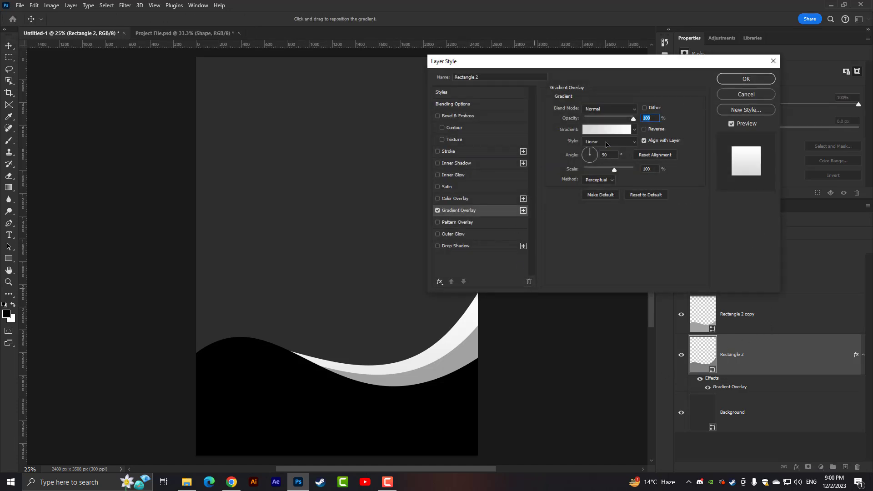
click(608, 130)
scroll(435, 142, down, 3)
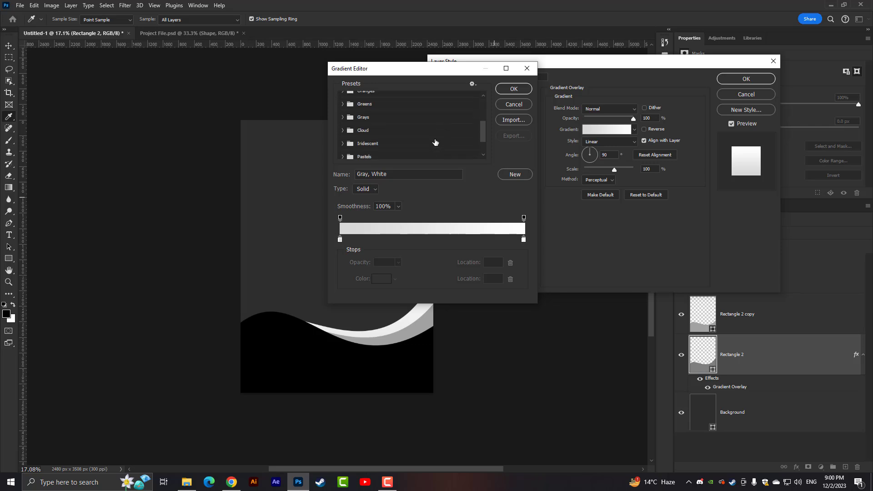
scroll(431, 146, down, 2)
click(350, 153)
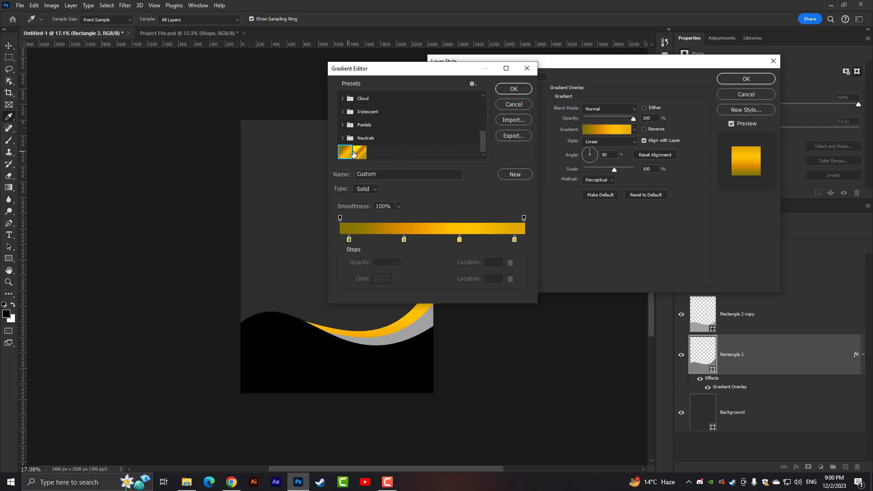
click(359, 153)
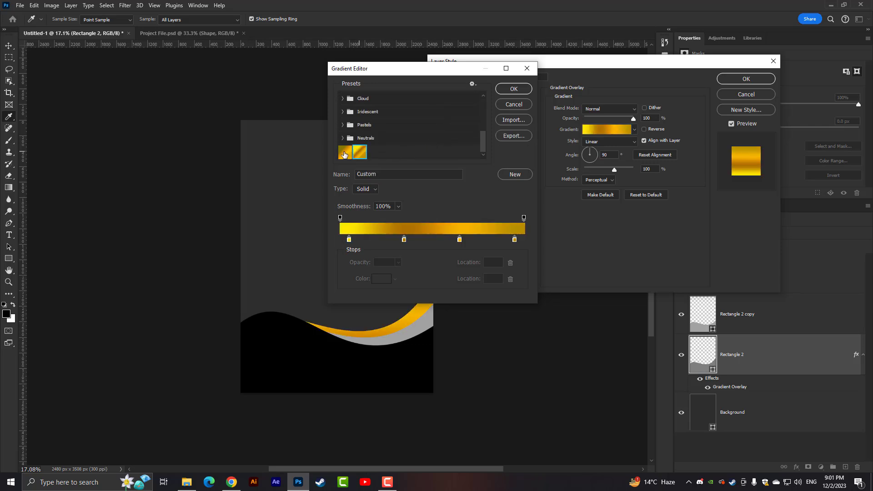
click(344, 154)
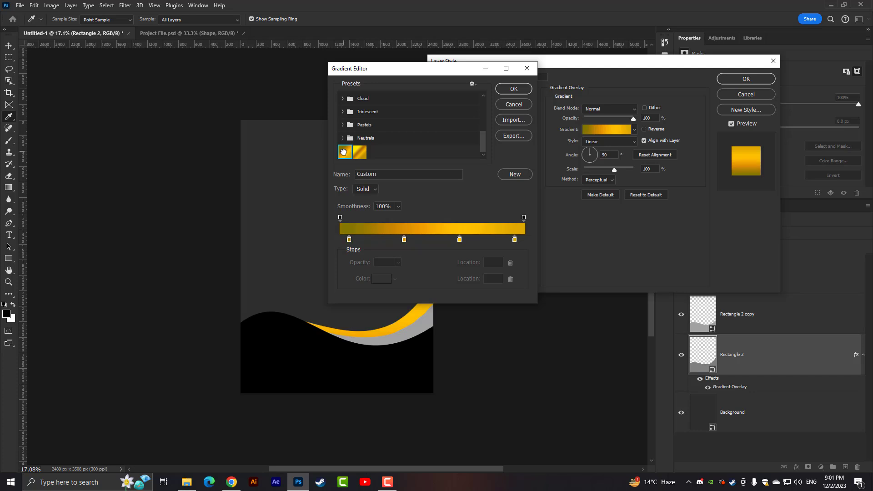
click(514, 89)
click(741, 80)
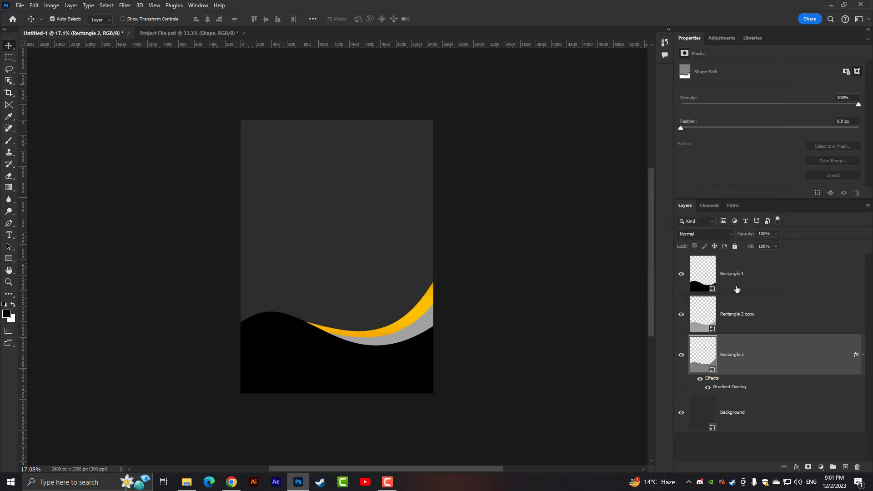
- Add a Gradient Overlay with the yellow-brown-gold custom preset to Rectangle 2 copy, shifting the gradient so the lower band appears darker
right_click(723, 321)
click(750, 79)
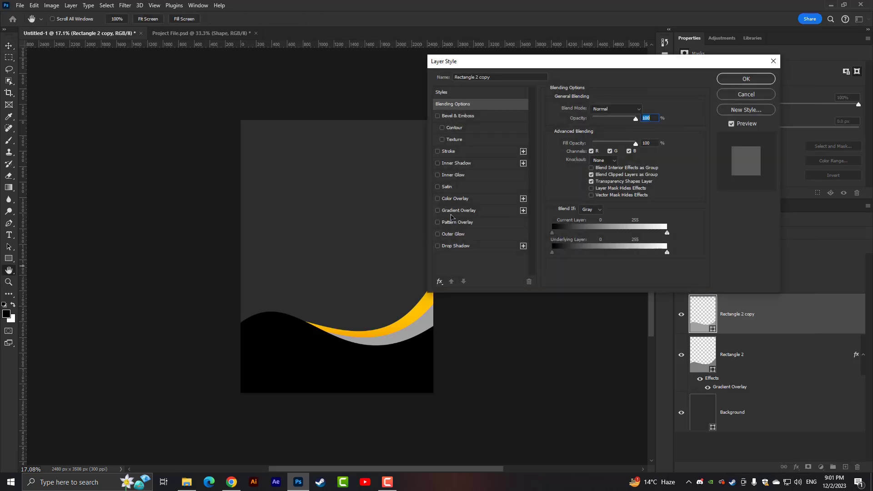
click(453, 212)
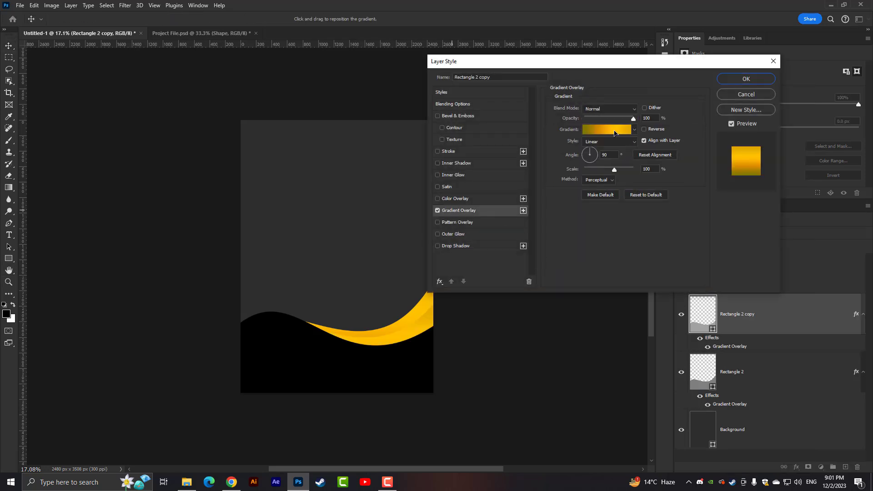
click(611, 131)
scroll(364, 132, down, 6)
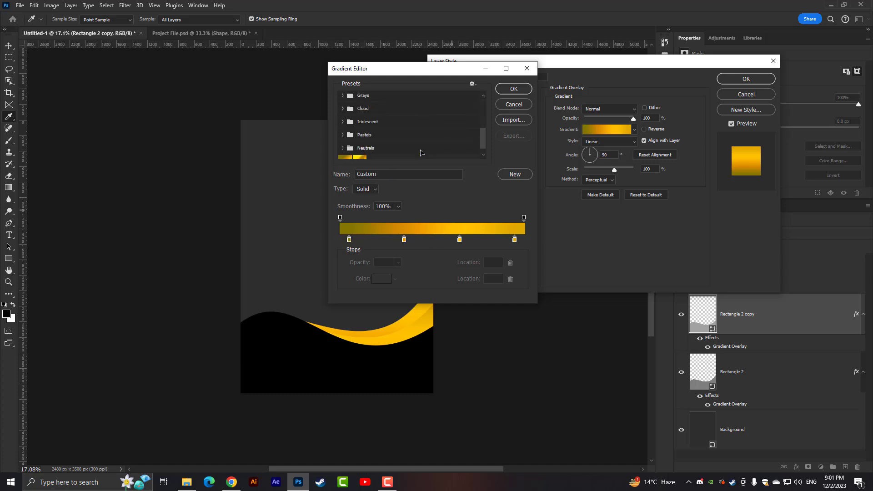
click(358, 154)
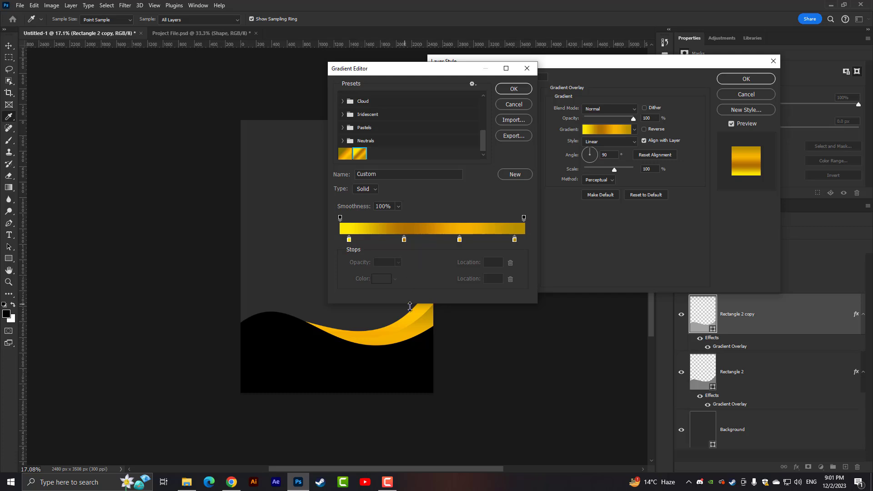
click(526, 92)
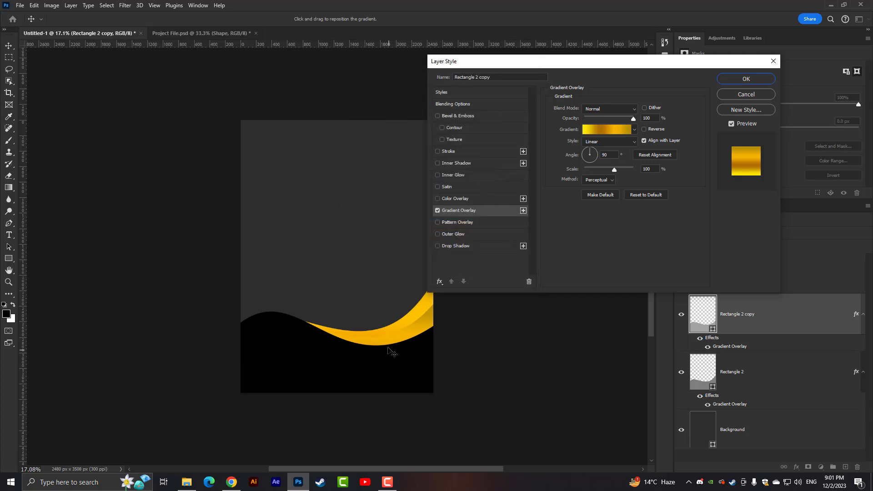
drag(393, 353, 429, 322)
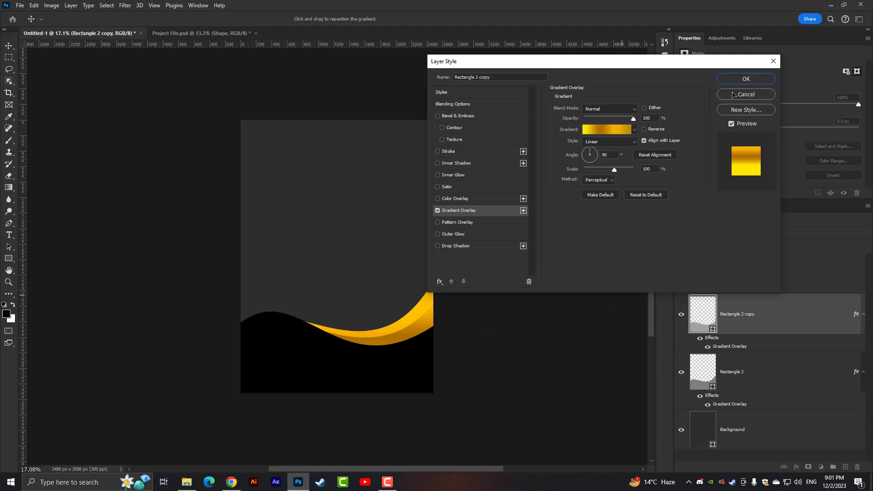
click(735, 79)
- Reposition the Gradient Overlay of the Rectangle 2 layer so the upper band stays bright gold against the darker one
click(427, 316)
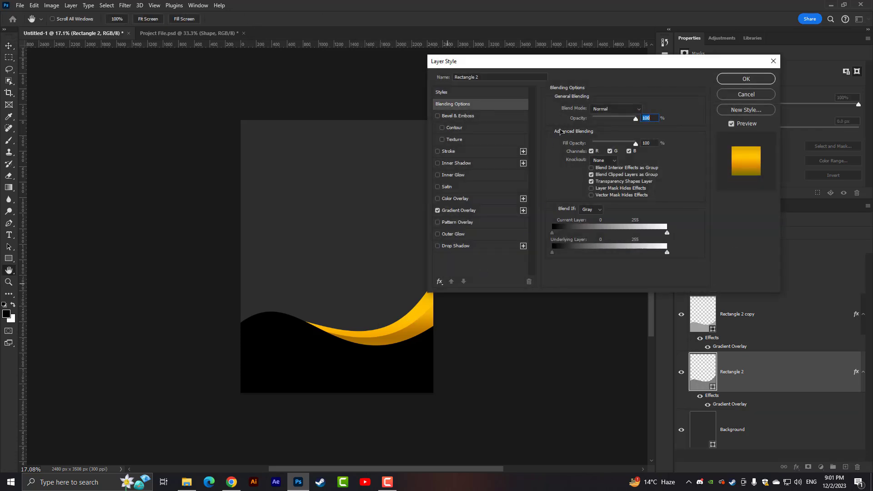
click(456, 211)
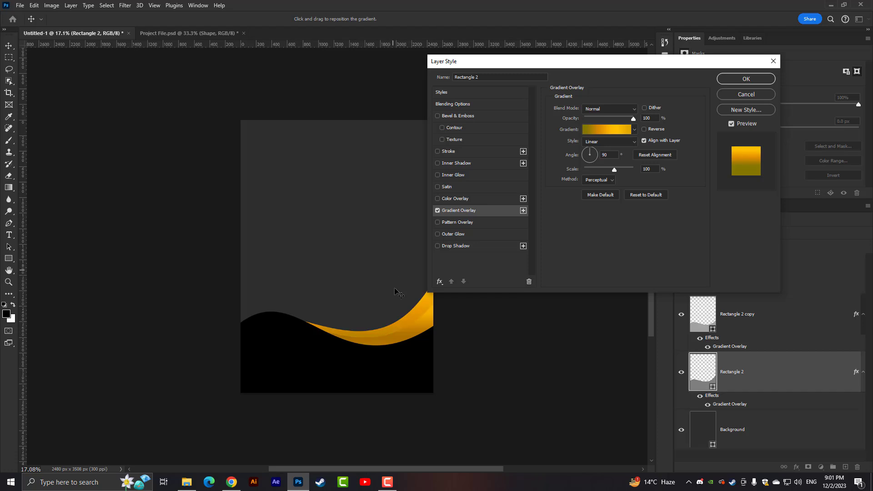
mouse_move(439, 369)
mouse_down()
mouse_move(429, 329)
mouse_move(471, 309)
mouse_up()
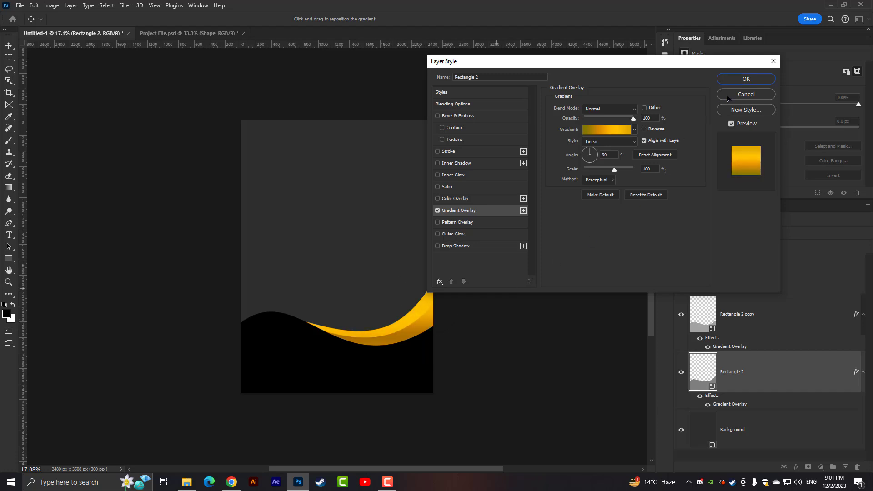
click(741, 79)
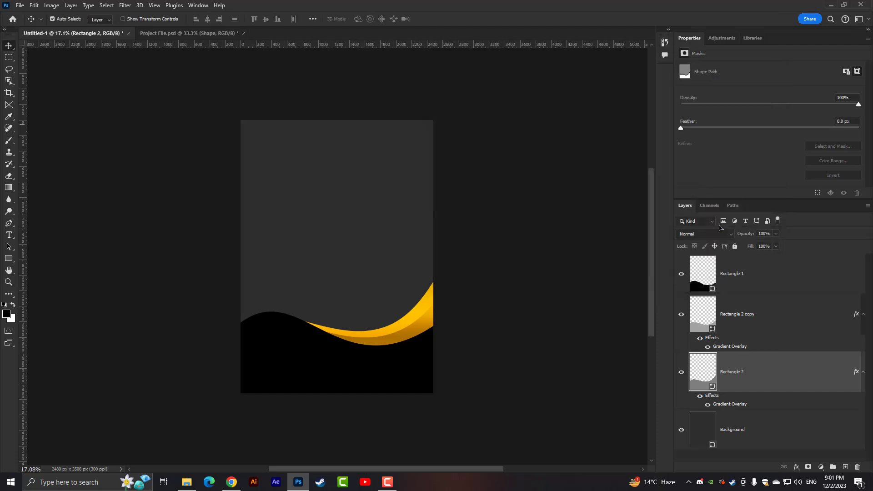
- Transform the Rectangle 1, Rectangle 2 copy and Rectangle 2 layers together, widening and flattening the waves along the poster's lower edge
click(741, 280)
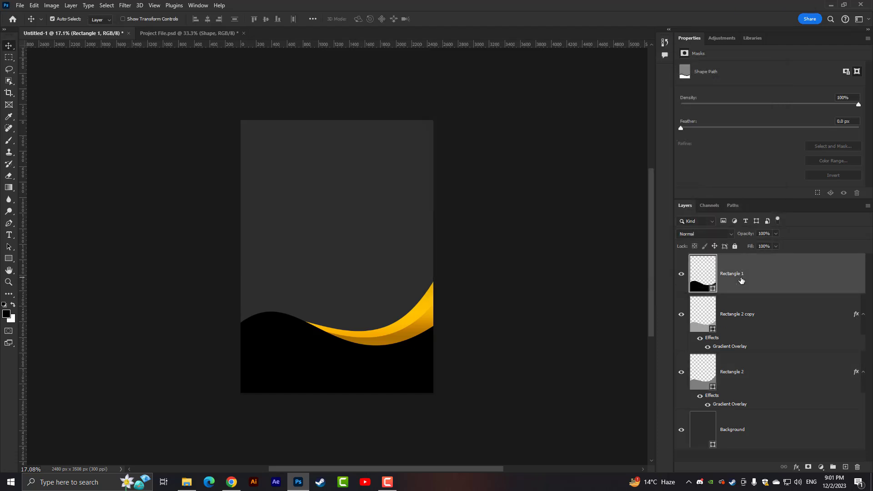
shift+click(735, 371)
key(ctrl+t)
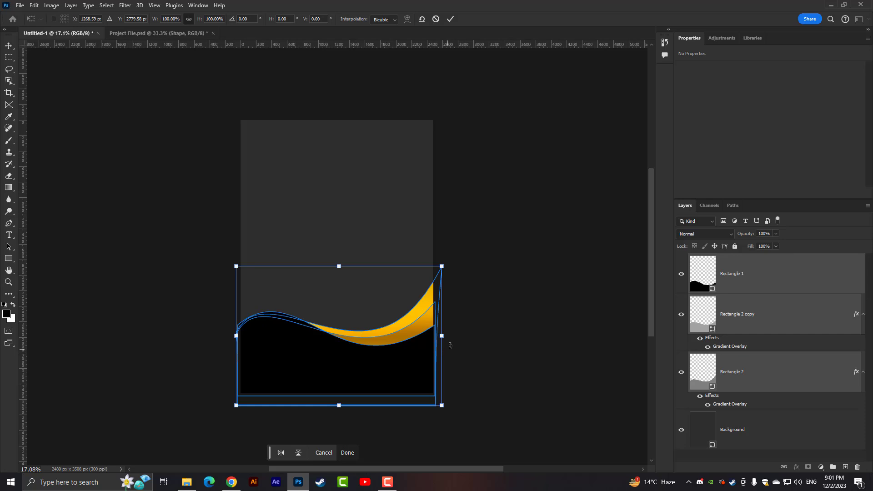
drag(441, 336, 471, 335)
drag(396, 357, 392, 360)
key(Return)
key(ctrl+plus)
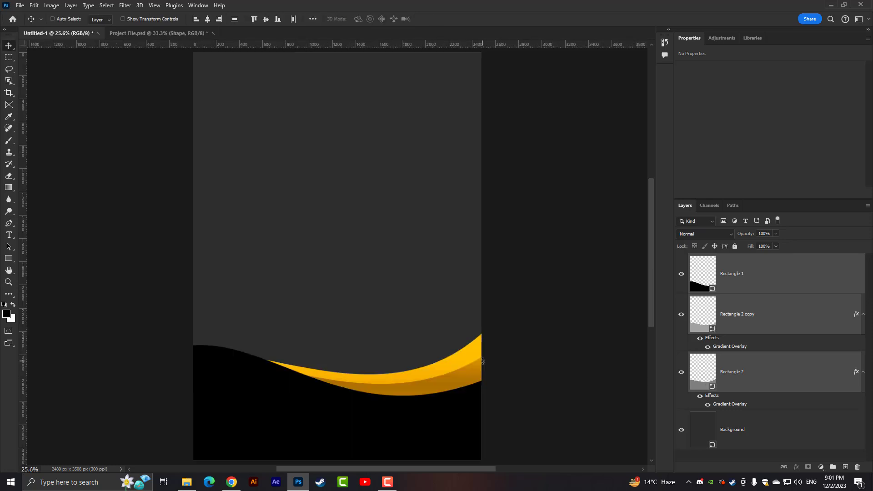
scroll(230, 381, up, 6)
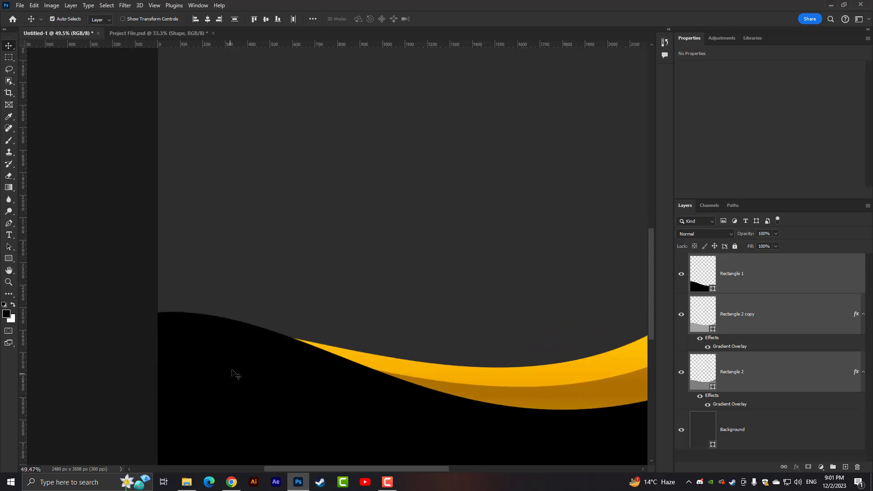
key(ctrl+0)
scroll(386, 335, down, 2)
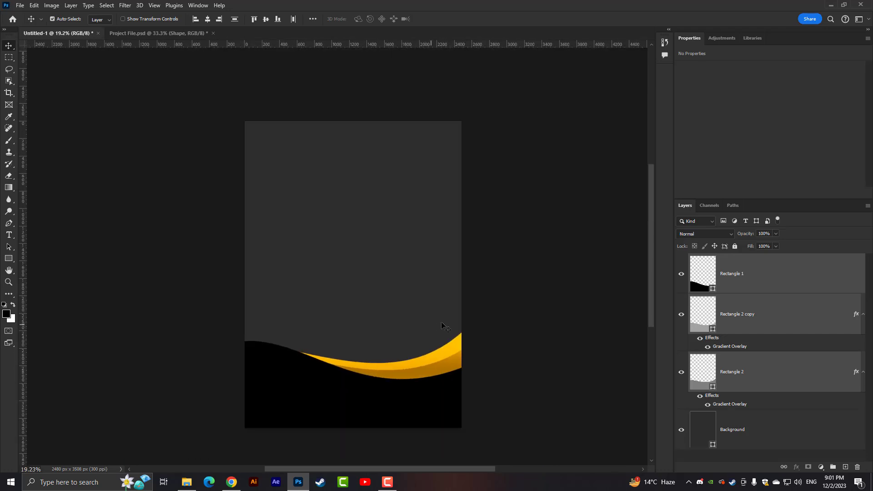
- Set the fill color of the Background shape layer to black, #000000
click(511, 256)
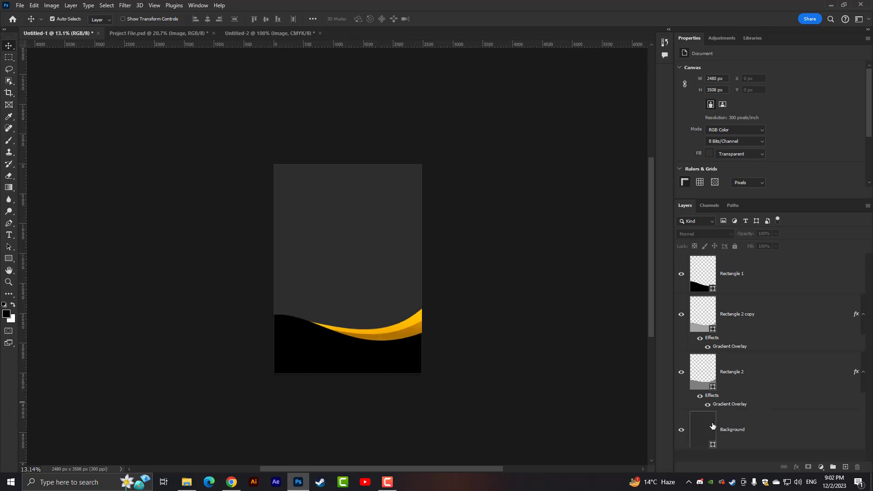
double_click(712, 426)
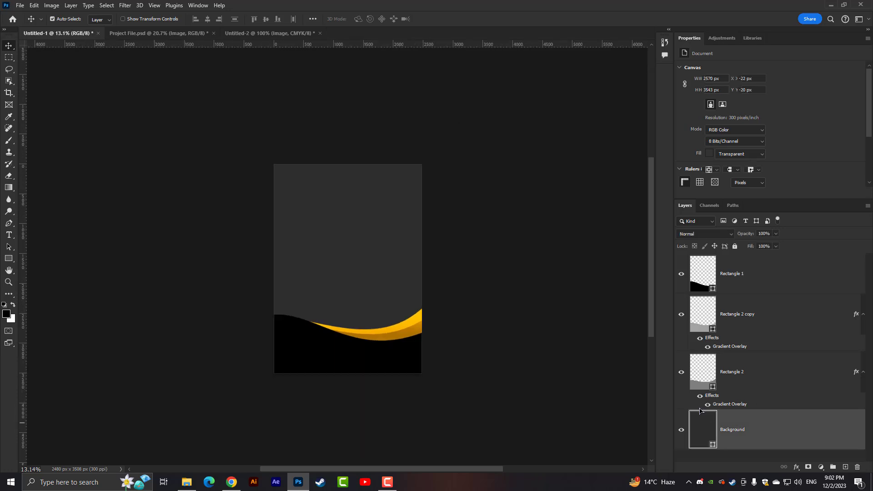
drag(341, 159, 265, 247)
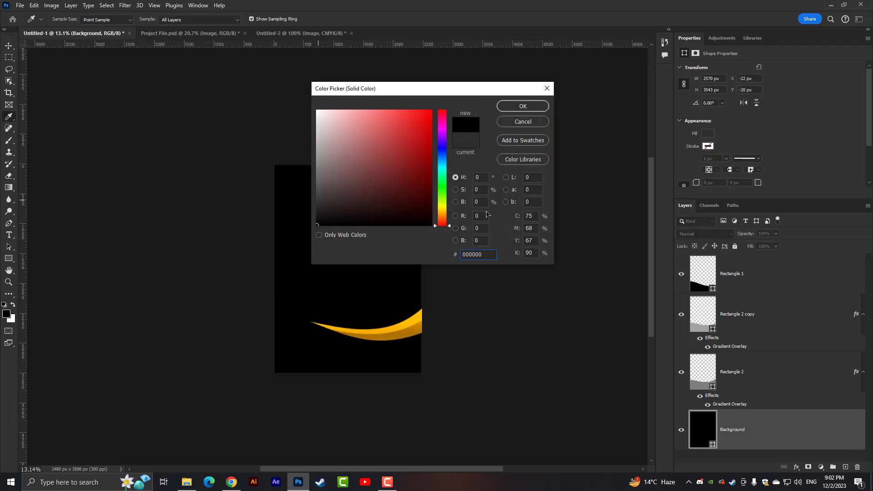
click(518, 108)
- Copy the gold glitter Image group from Untitled-2 into the poster, between Background and Rectangle 2, and adjust its placement
click(302, 34)
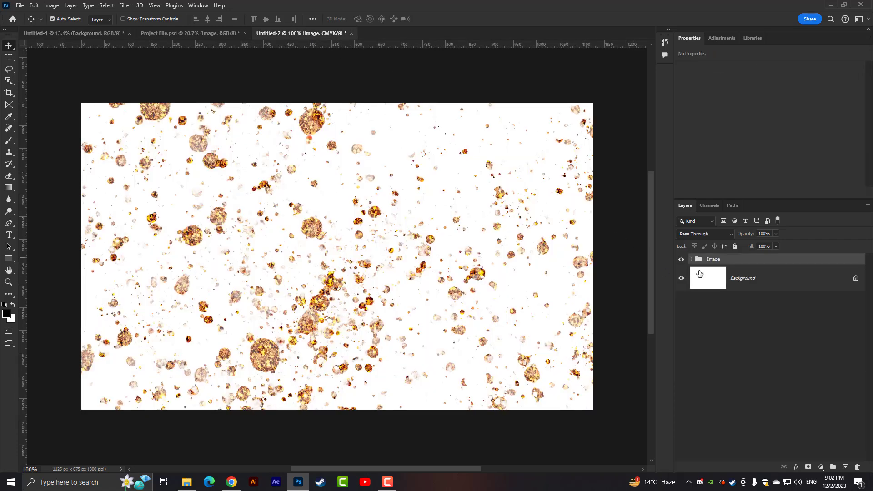
click(54, 32)
drag(54, 32, 353, 265)
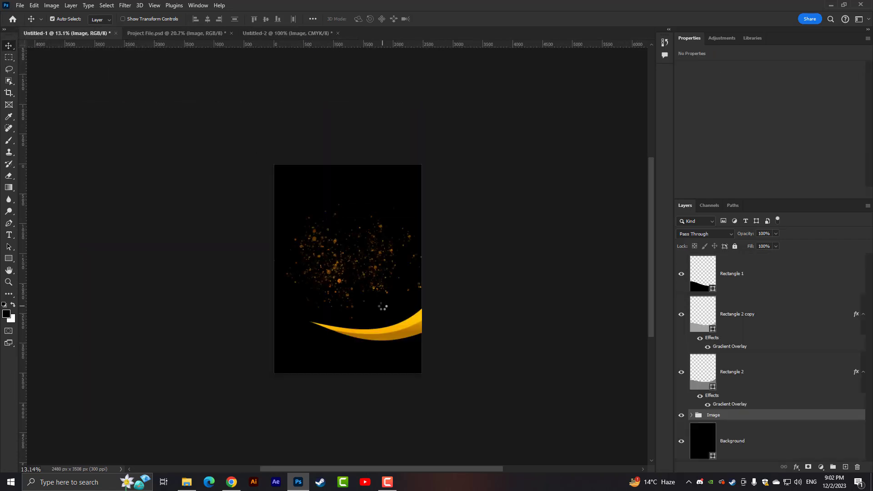
key(ctrl+t)
mouse_move(408, 276)
mouse_down()
mouse_move(399, 273)
mouse_move(433, 284)
mouse_move(395, 286)
mouse_move(406, 279)
mouse_up()
key(Return)
key(ctrl+0)
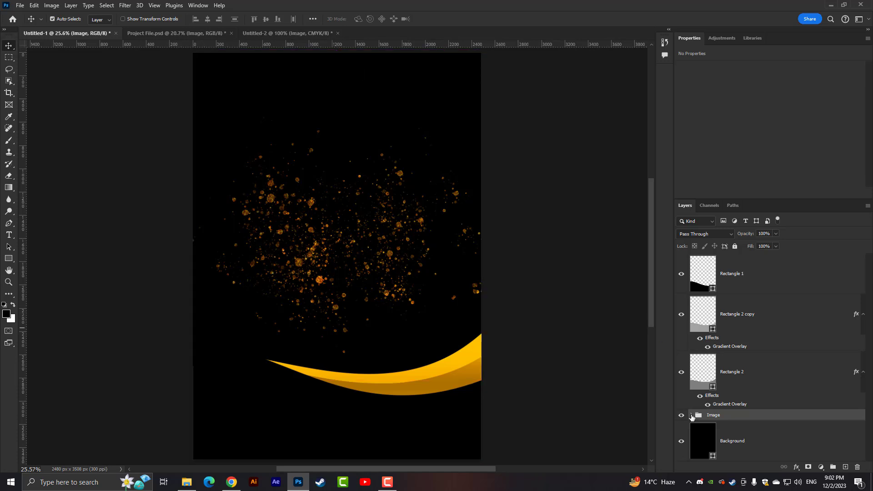
- Set the fill color of the Background shape layer to #131313
click(698, 433)
double_click(698, 433)
click(313, 211)
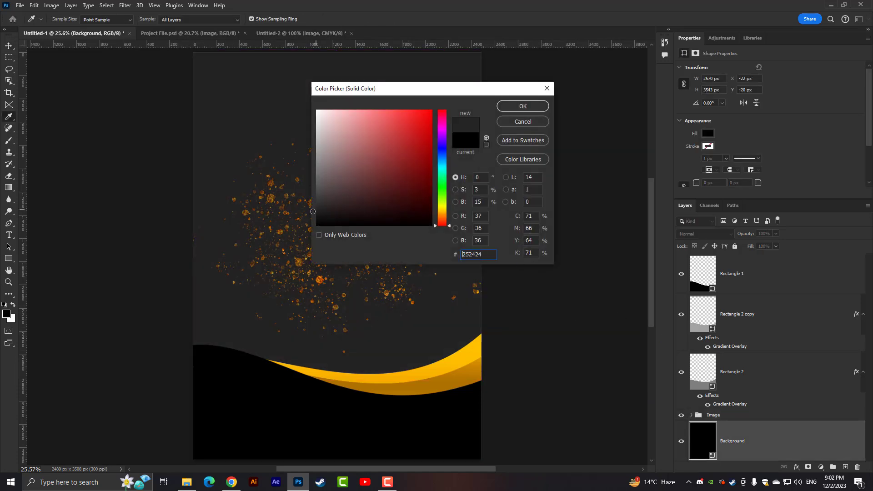
drag(300, 212, 282, 217)
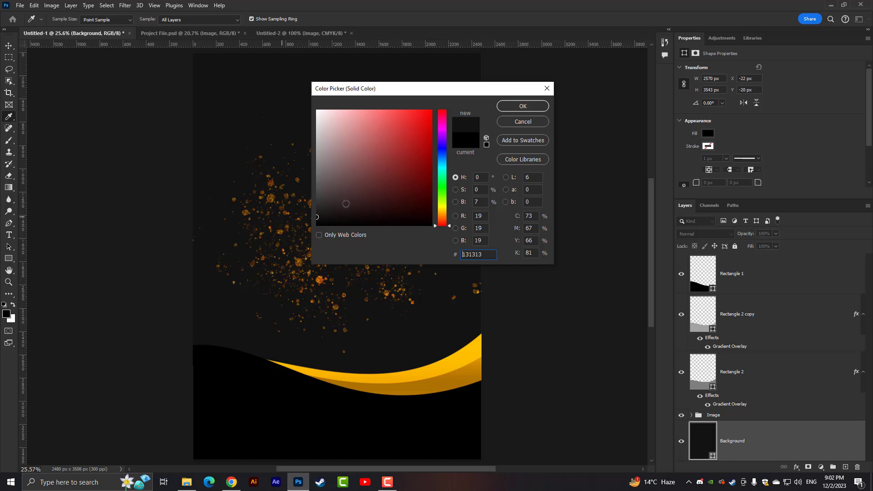
click(523, 106)
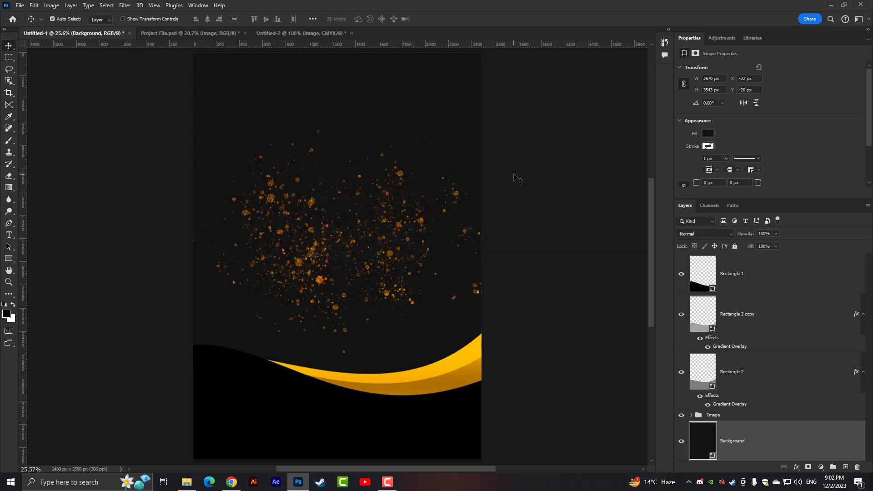
- Add an empty layer above Rectangle 1 and enlarge the Brush tool's tip to 800 px
key(ctrl+minus)
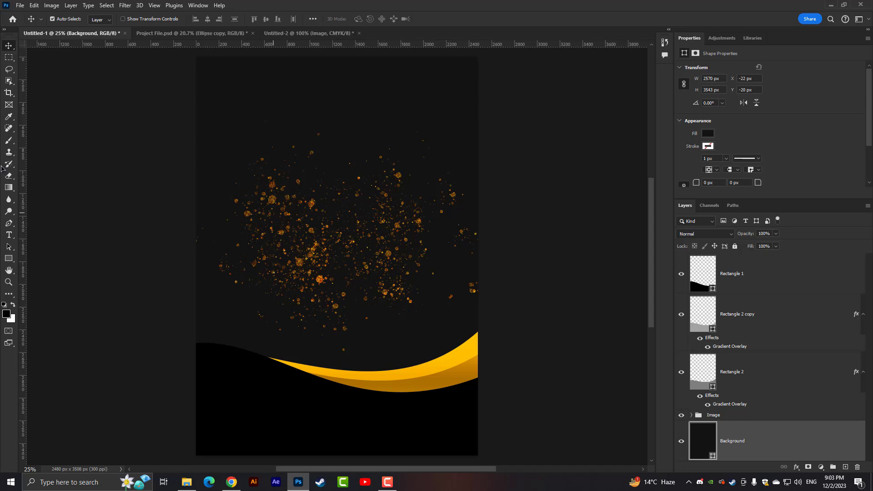
click(9, 140)
click(46, 139)
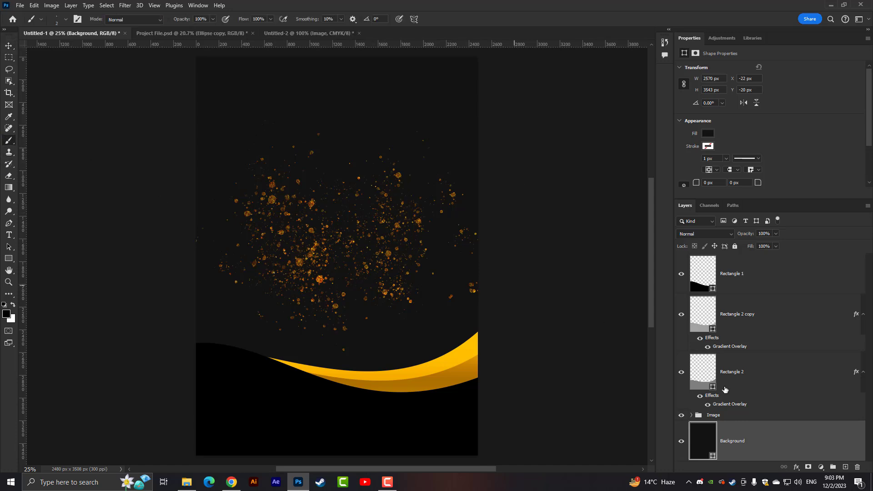
key(ctrl+plus)
click(778, 279)
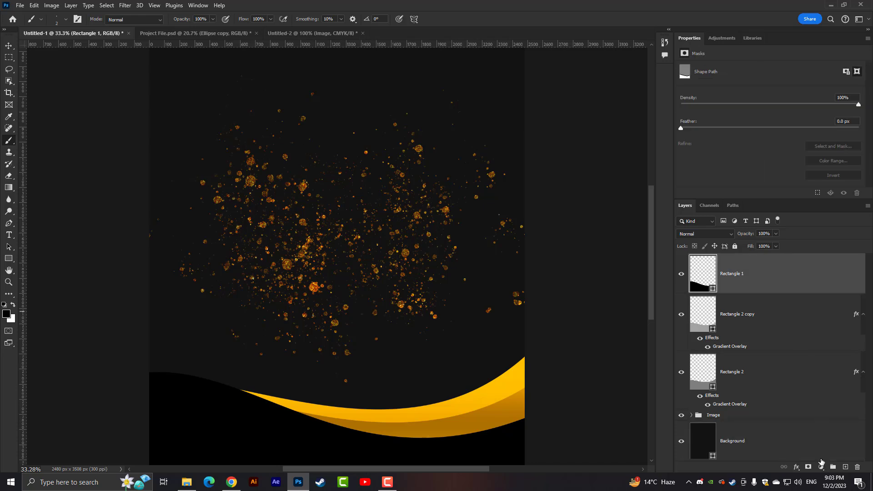
click(843, 466)
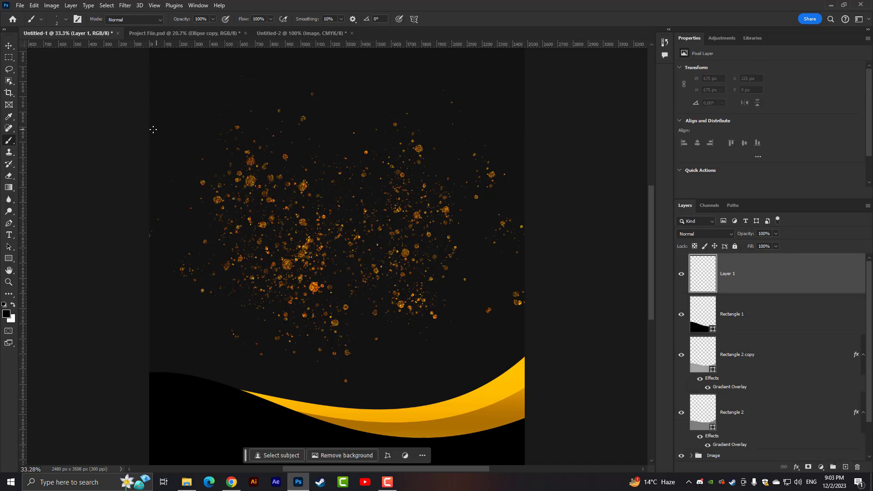
key(bracketright)
key(bracketright)
key(bracketright)
key(bracketright)
key(bracketright)
key(bracketright)
key(bracketright)
key(bracketright)
key(bracketright)
key(bracketright)
key(bracketright)
key(bracketright)
key(bracketright)
key(bracketright)
key(bracketright)
key(bracketright)
key(bracketright)
key(bracketright)
key(bracketright)
key(bracketright)
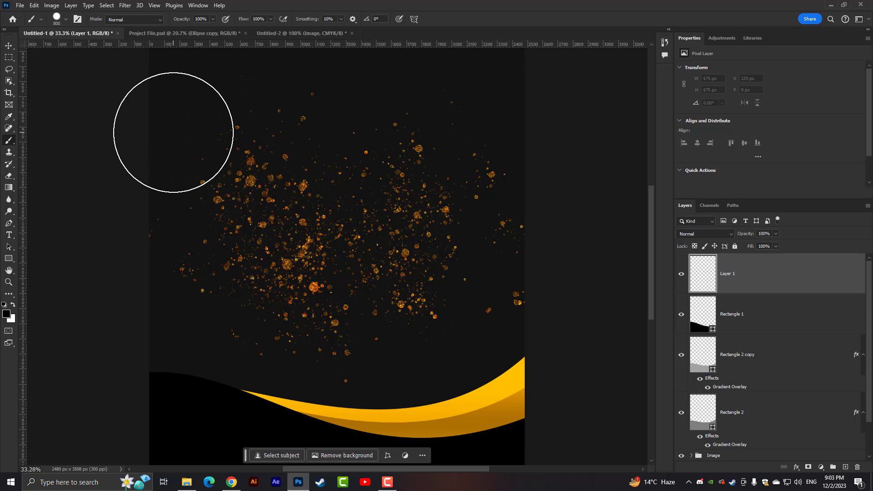
- Switch the brush to the Soft Round tip and set the foreground color to orange, #ffa800
key(bracketleft)
right_click(191, 133)
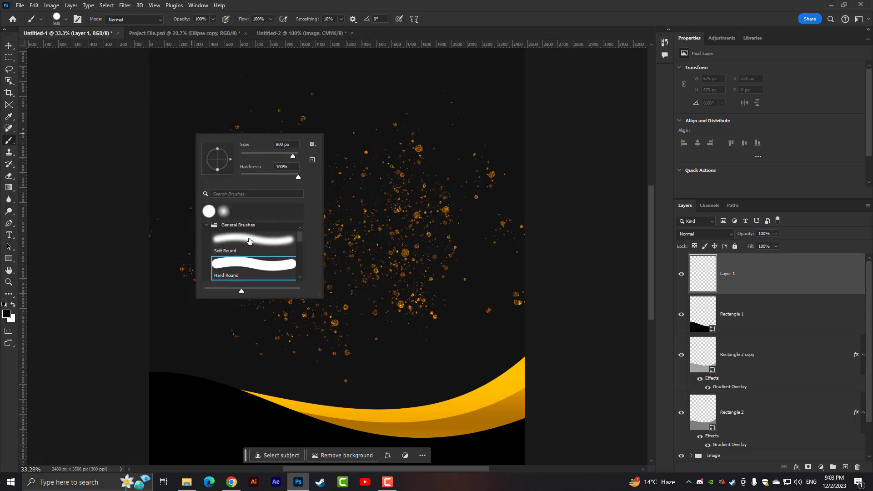
click(6, 313)
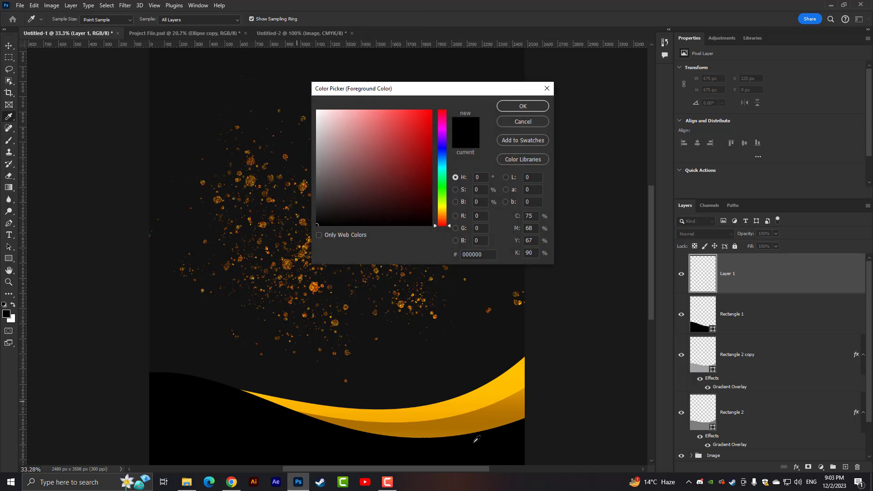
click(507, 384)
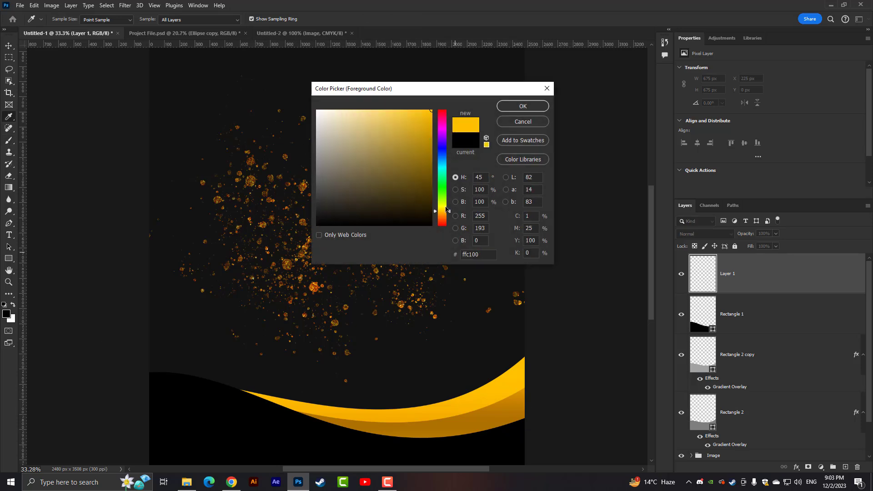
drag(446, 210, 447, 214)
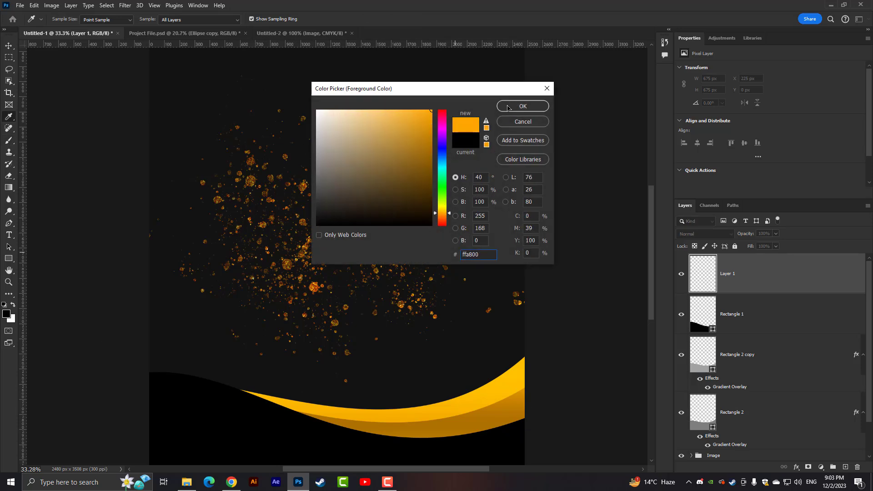
click(522, 106)
- Paint two soft orange glows on Layer 1 with a 1100 px brush, near the poster's upper-left edge and over the lower-right gold wave
click(179, 142)
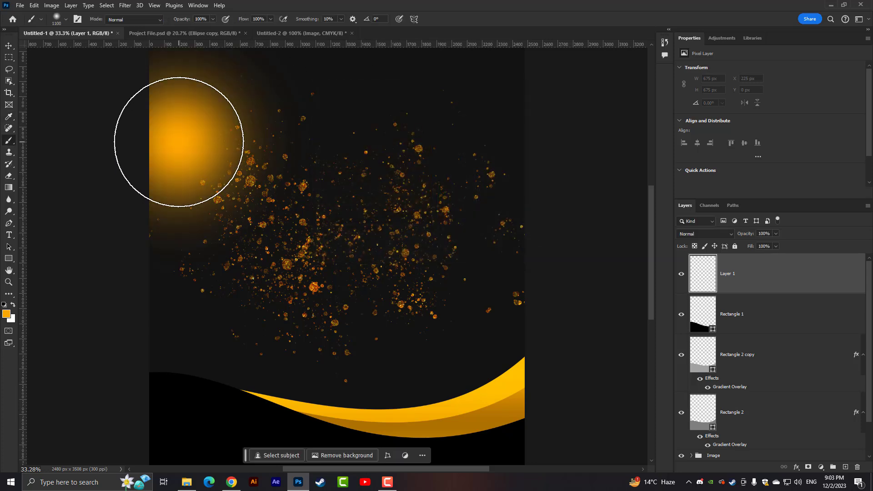
scroll(446, 175, down, 1)
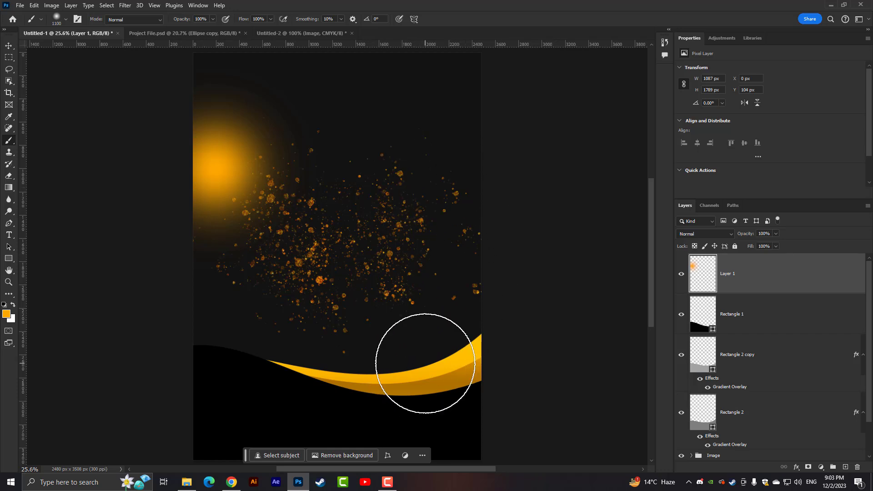
click(425, 364)
- Move Layer 1 directly below Rectangle 1 in the layer order and deselect all layers
mouse_move(752, 280)
mouse_down()
mouse_move(761, 364)
mouse_move(759, 346)
mouse_up()
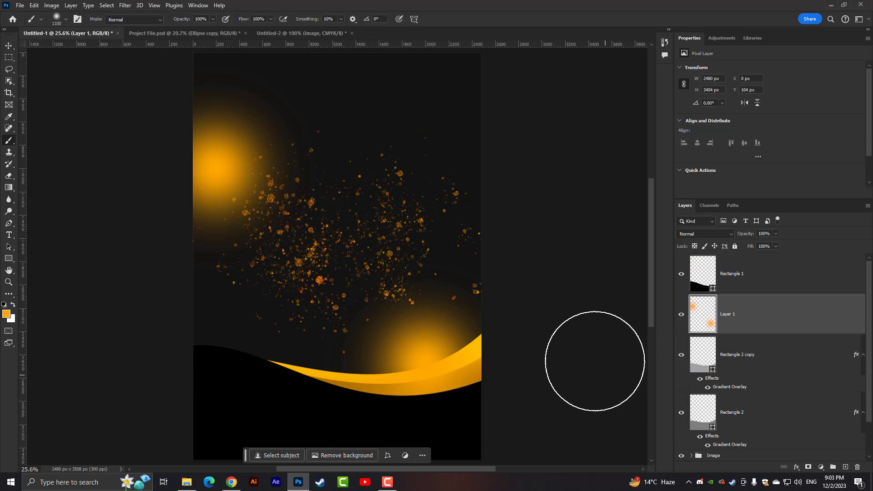
scroll(595, 361, down, 1)
scroll(594, 349, up, 1)
scroll(594, 348, down, 2)
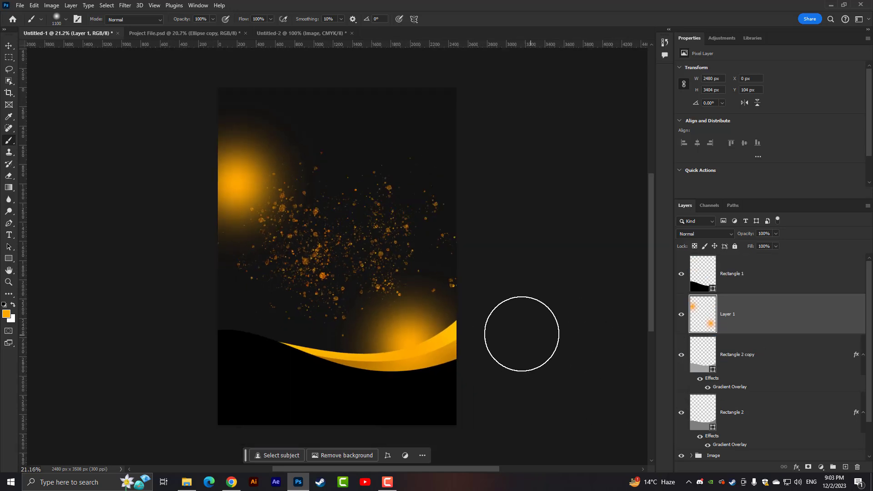
scroll(522, 334, down, 3)
scroll(505, 331, up, 4)
scroll(504, 327, down, 1)
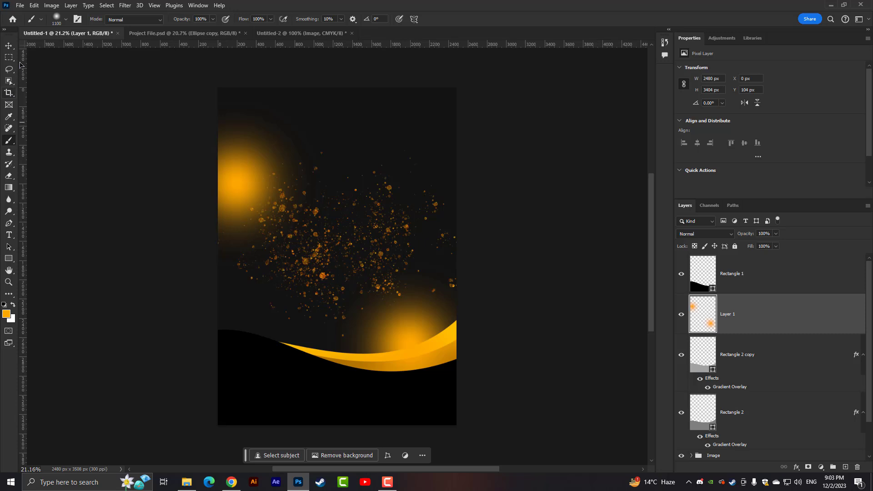
click(9, 46)
click(106, 127)
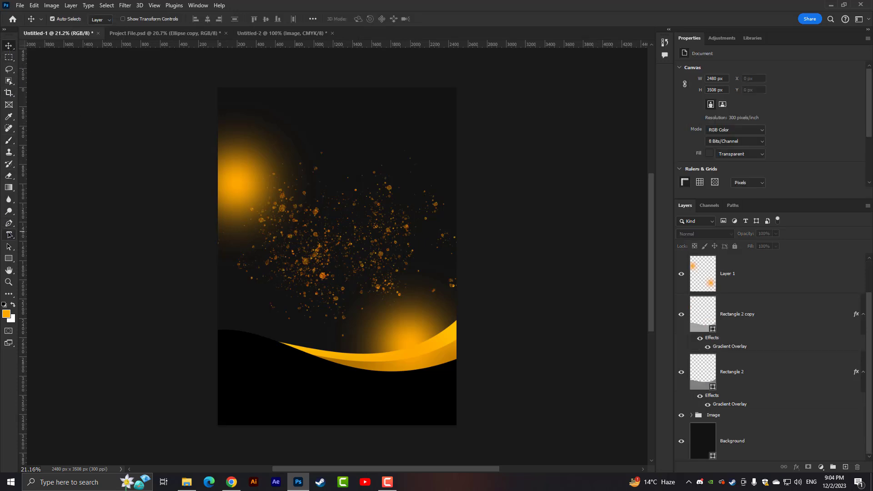
- Add the orange, centered text "NEW YEAR'S EVE" on three lines in Gobold Bold at 57.12 pt over the poster's upper half
click(8, 235)
click(301, 184)
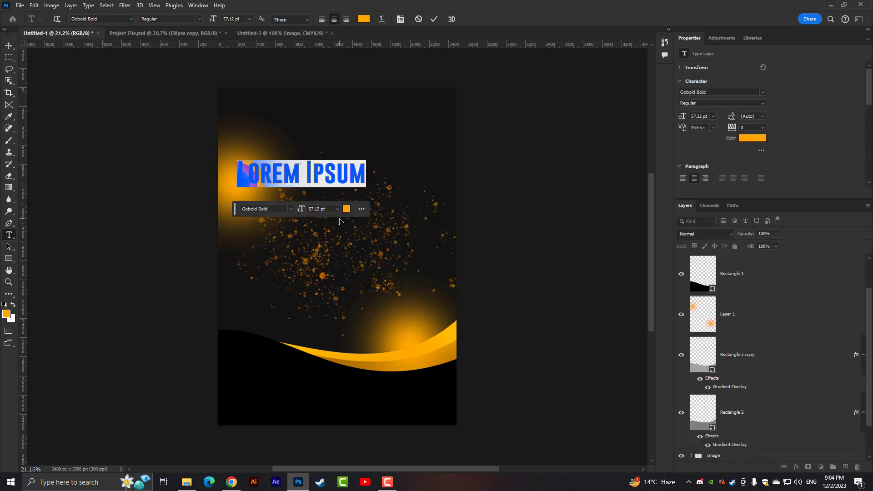
text(NEW)
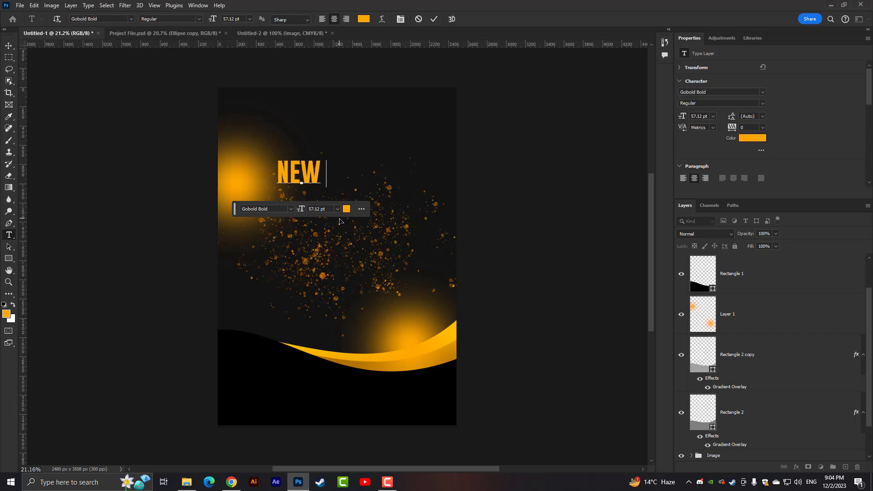
key(Return)
text(YEA)
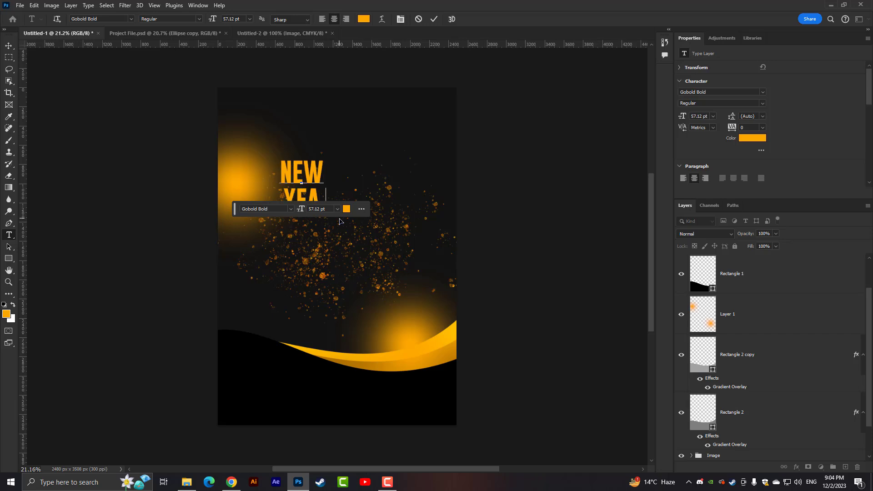
text(R'S )
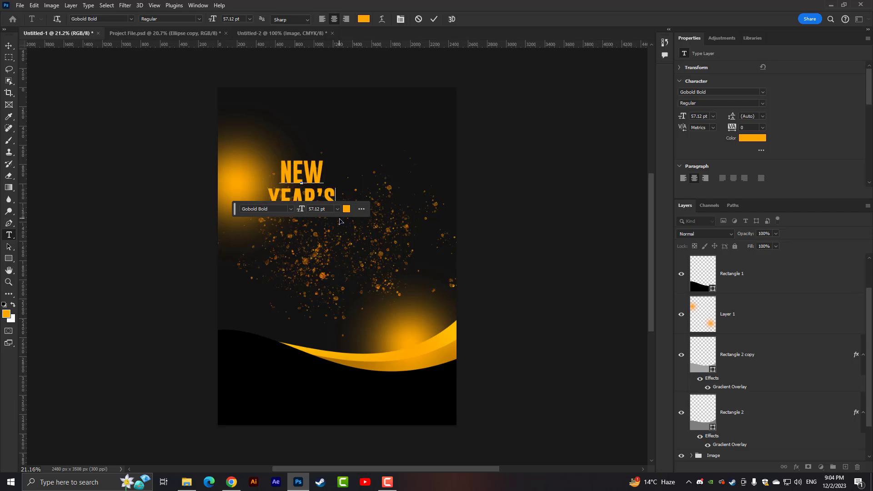
text(EVE)
key(ctrl+a)
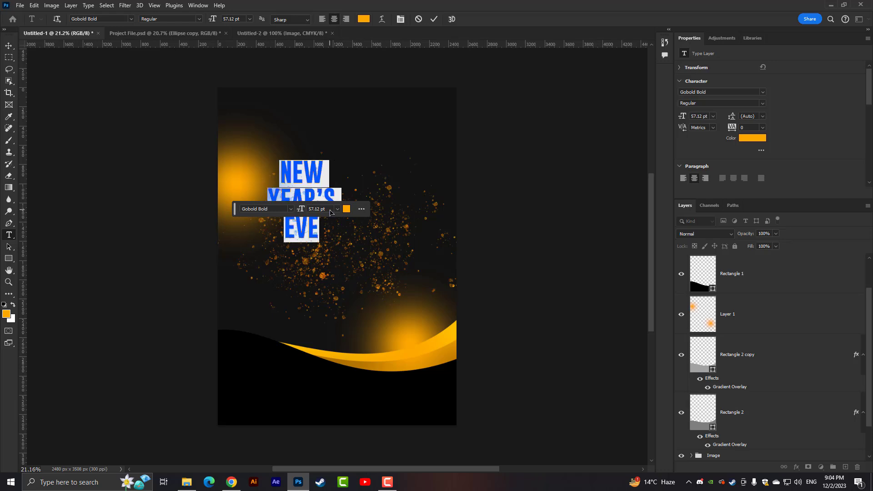
click(8, 46)
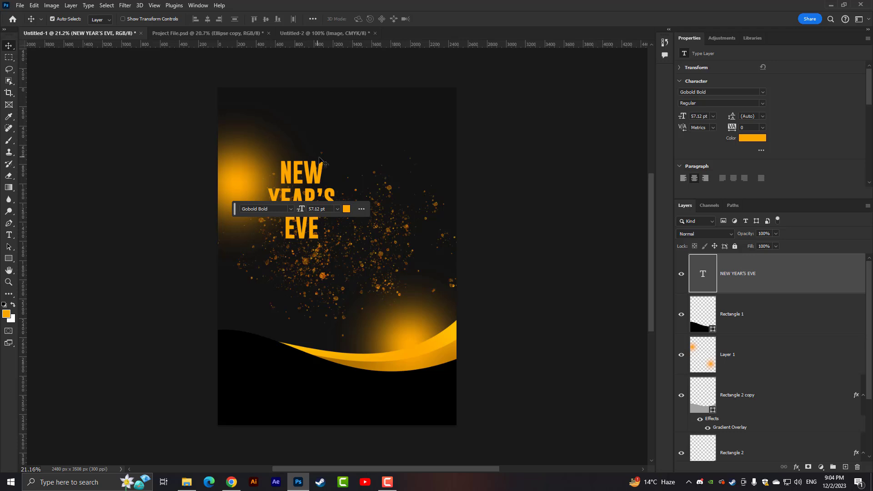
- Scale the NEW YEAR'S EVE text up to about 191% (109.34 pt) and place it in the poster's upper-right area
key(ctrl+r)
key(ctrl+t)
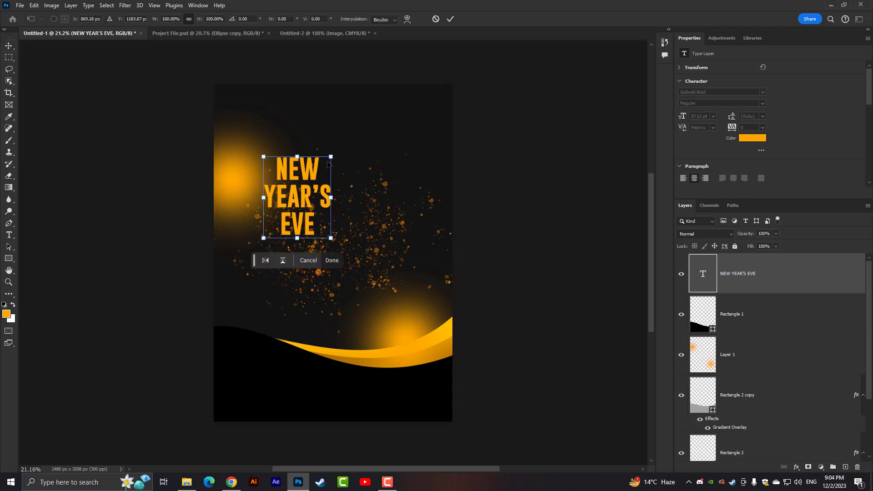
drag(332, 156, 411, 60)
drag(368, 169, 388, 207)
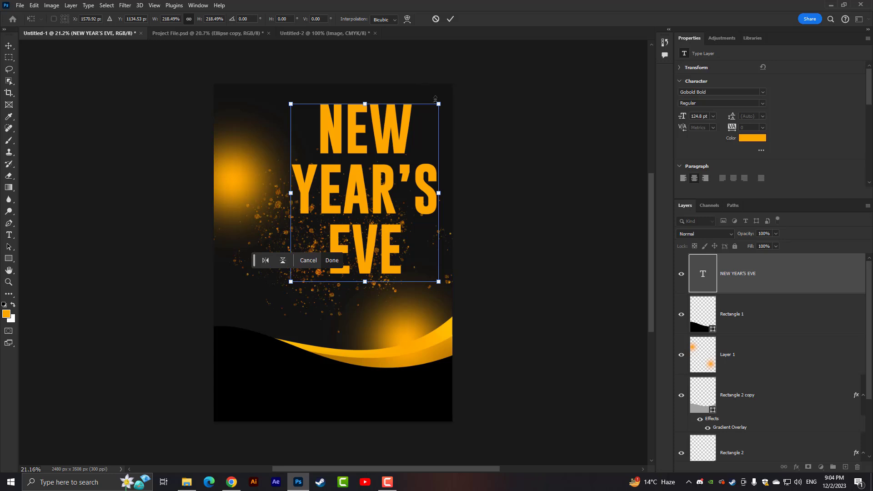
drag(438, 103, 429, 115)
drag(372, 167, 371, 158)
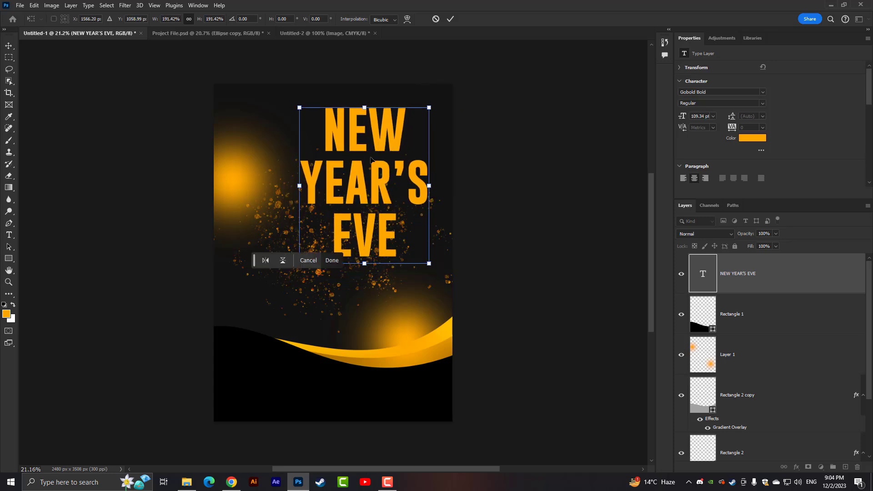
key(Return)
key(ctrl+0)
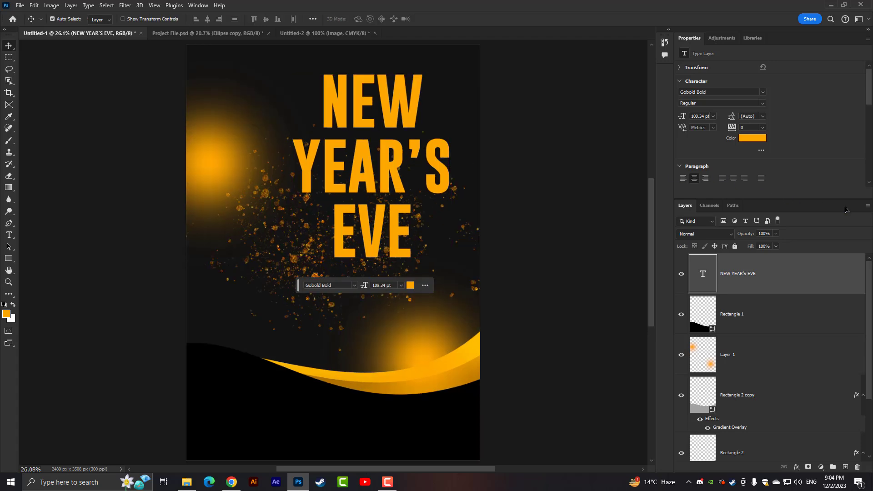
right_click(770, 277)
click(791, 125)
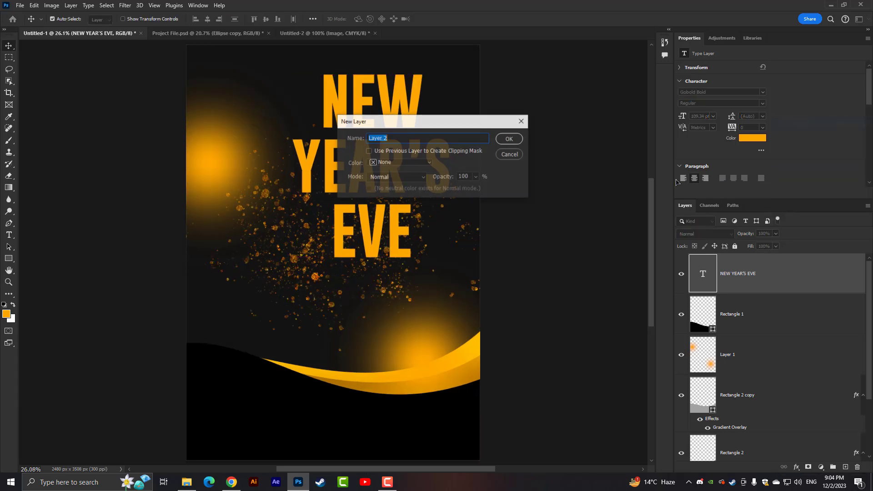
click(508, 154)
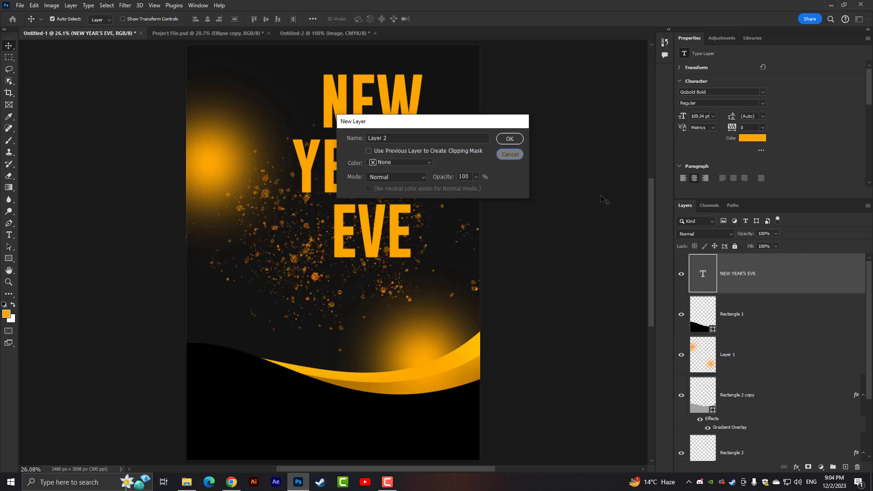
right_click(773, 277)
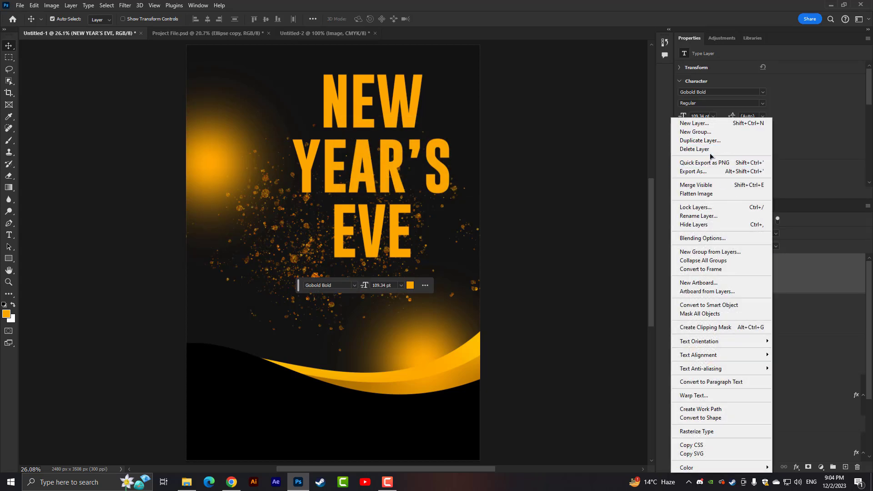
click(806, 284)
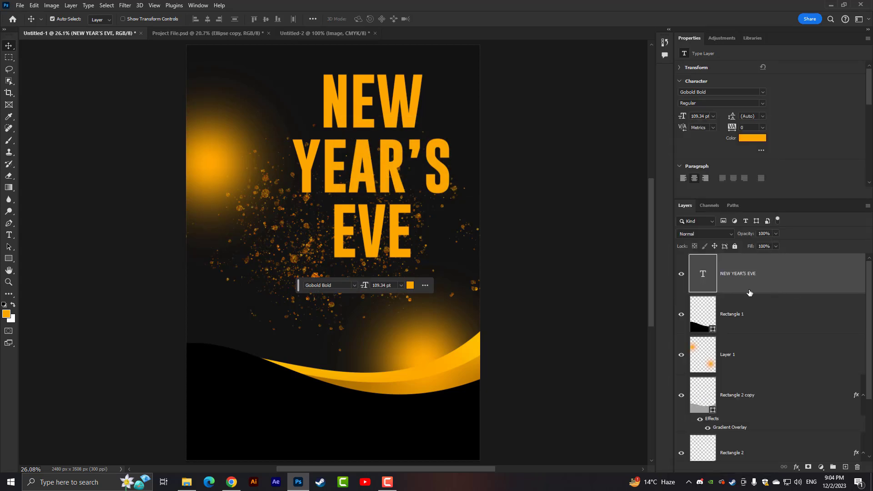
- Add a Gradient Overlay to the NEW YEAR'S EVE text using the custom yellow-and-bronze gold preset, with Reverse enabled, Linear style and 90° angle
right_click(783, 281)
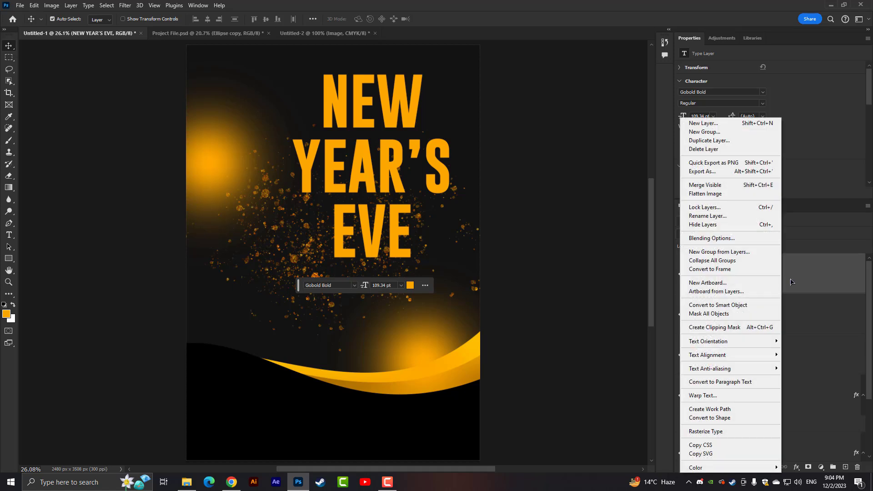
click(723, 241)
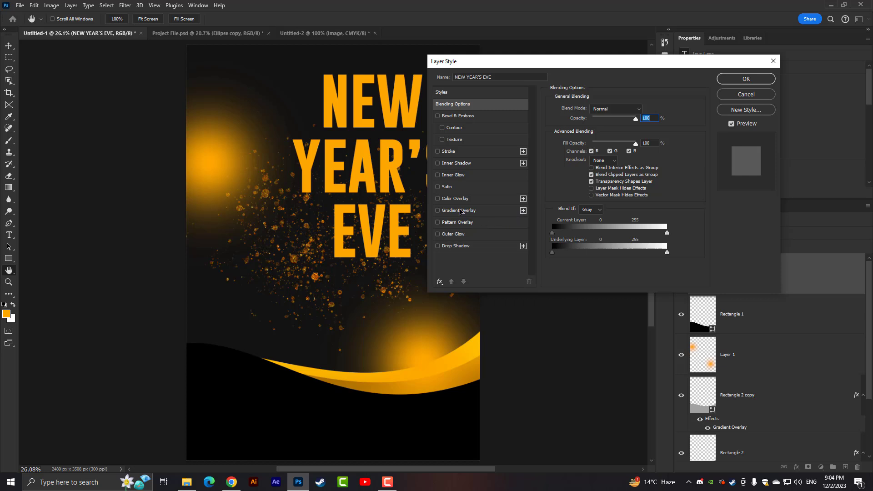
click(523, 211)
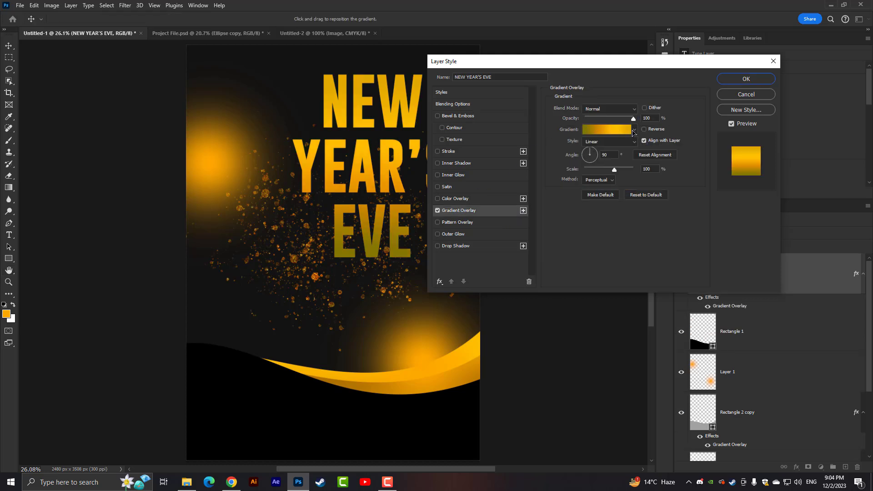
click(633, 132)
click(572, 190)
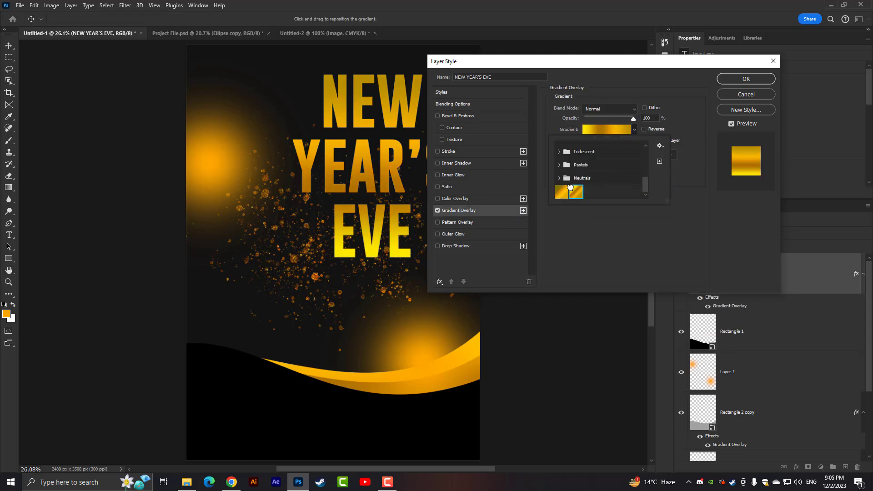
drag(381, 167, 460, 172)
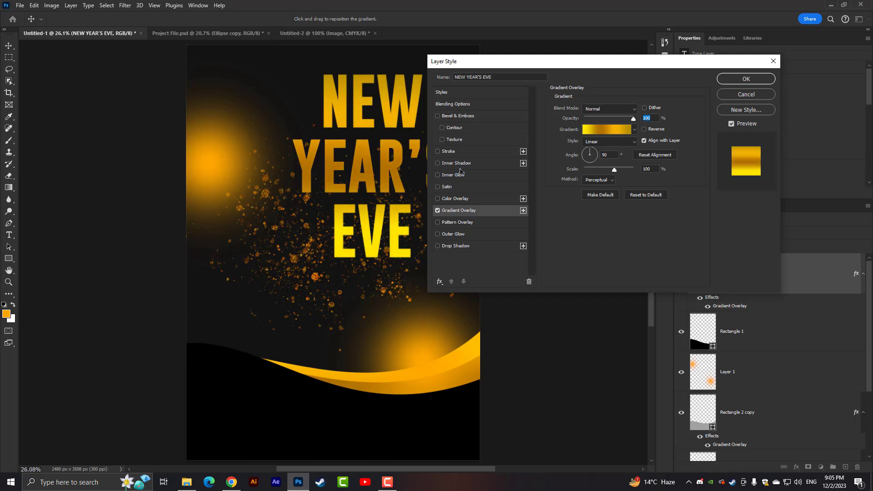
click(654, 132)
drag(383, 154, 377, 184)
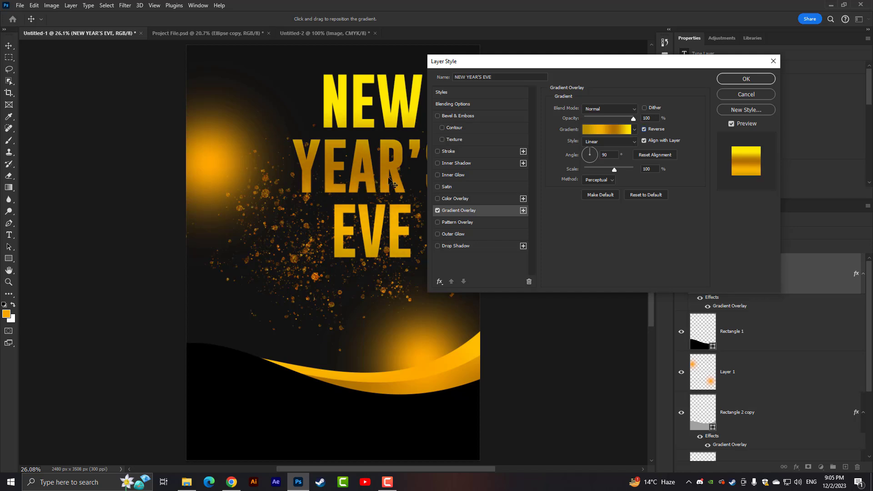
- Change the text gradient's bright yellow color stop at location 5% to #ffbf00
click(604, 131)
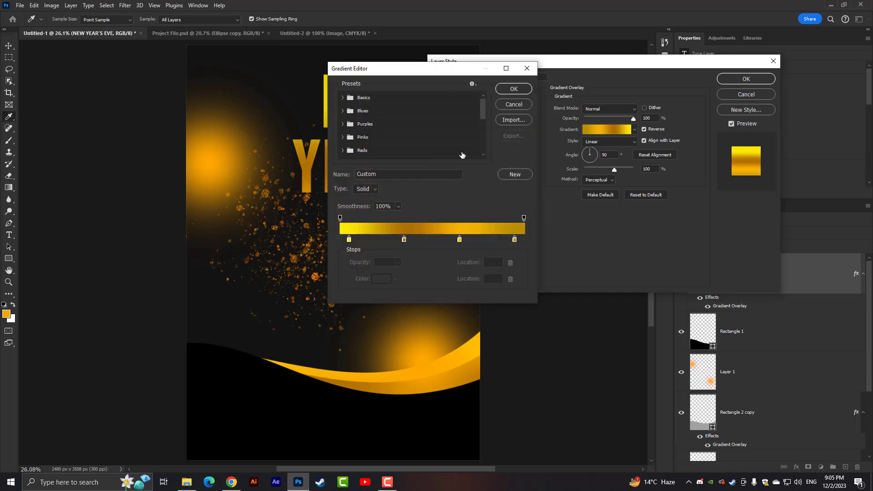
drag(417, 72, 609, 104)
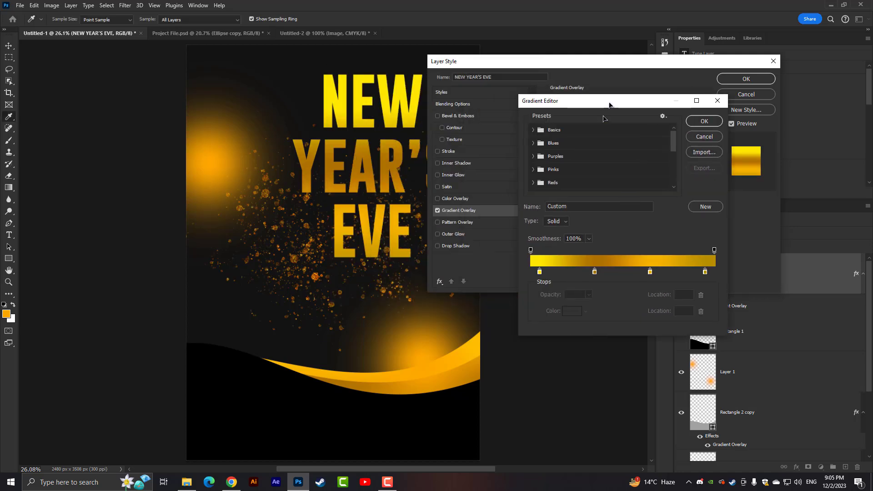
double_click(539, 272)
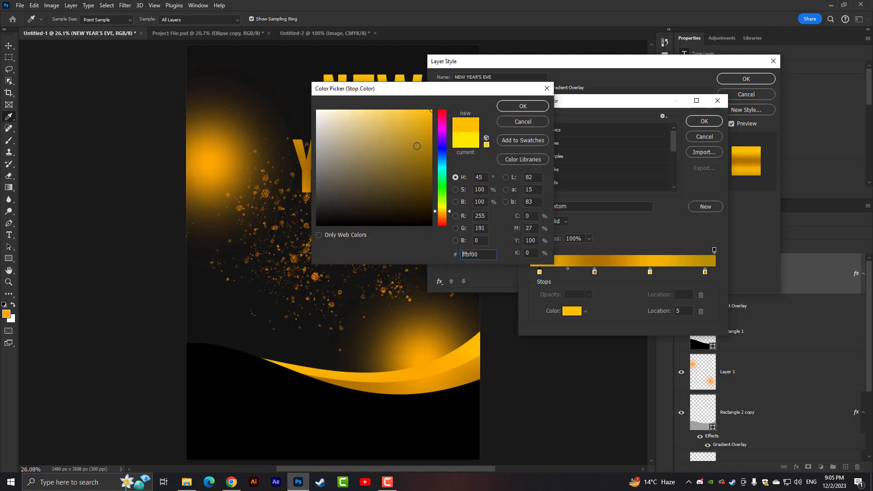
drag(421, 91, 530, 138)
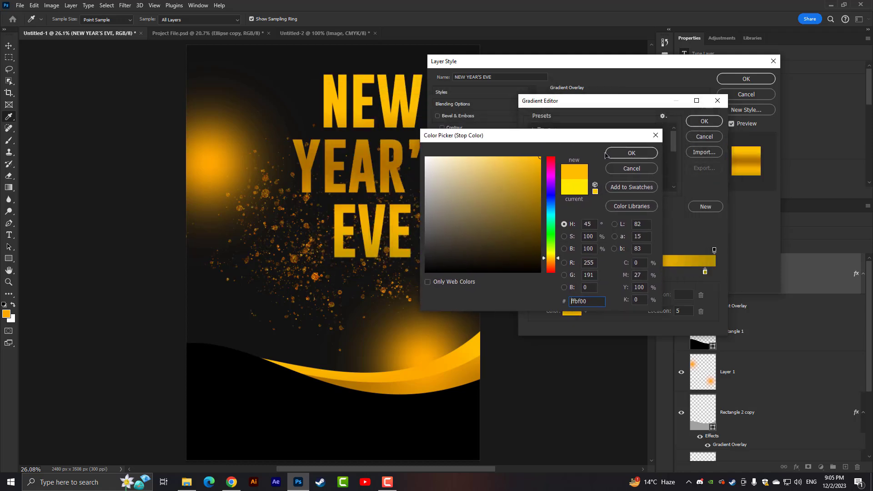
click(645, 154)
click(704, 121)
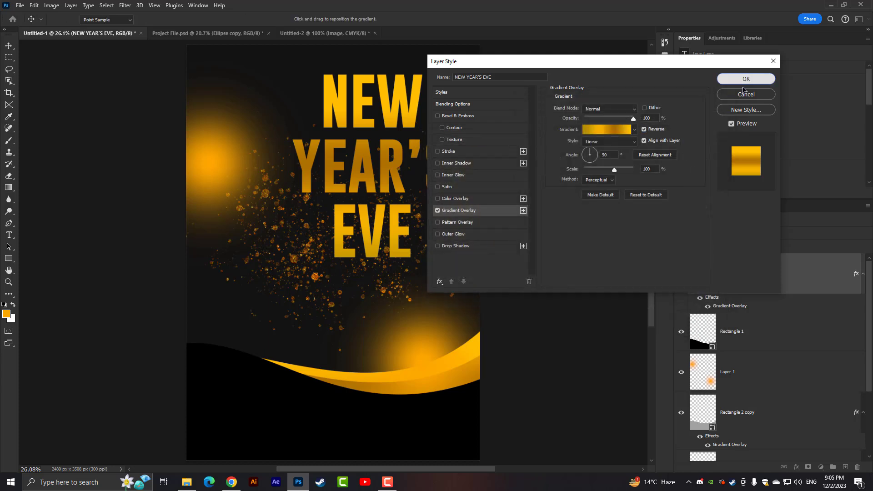
- Apply the title's edited gradient overlay and shift the NEW YEAR'S EVE text slightly right and down
click(748, 79)
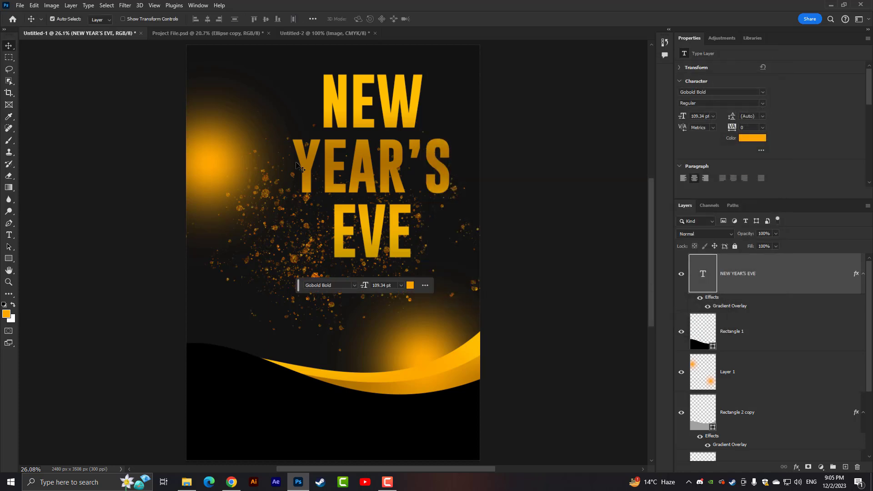
mouse_move(377, 226)
mouse_down()
mouse_move(382, 241)
mouse_move(382, 224)
mouse_up()
click(519, 227)
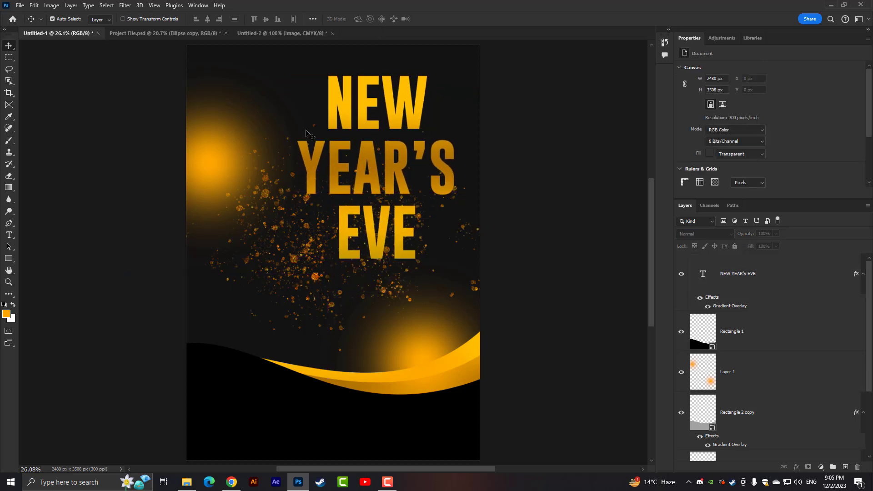
- Paste the copied glitter 2023, Dinner and Curtea Regala texts, scale them down slightly and place them below the title
key(ctrl+v)
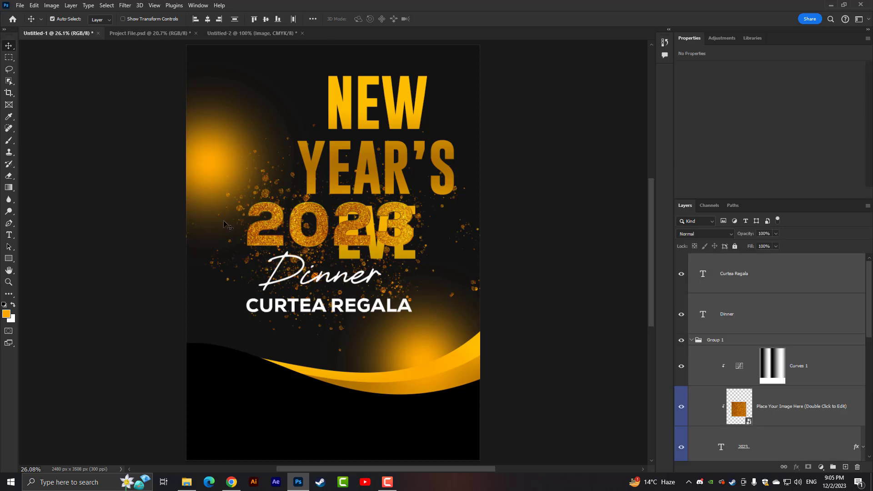
key(ctrl+t)
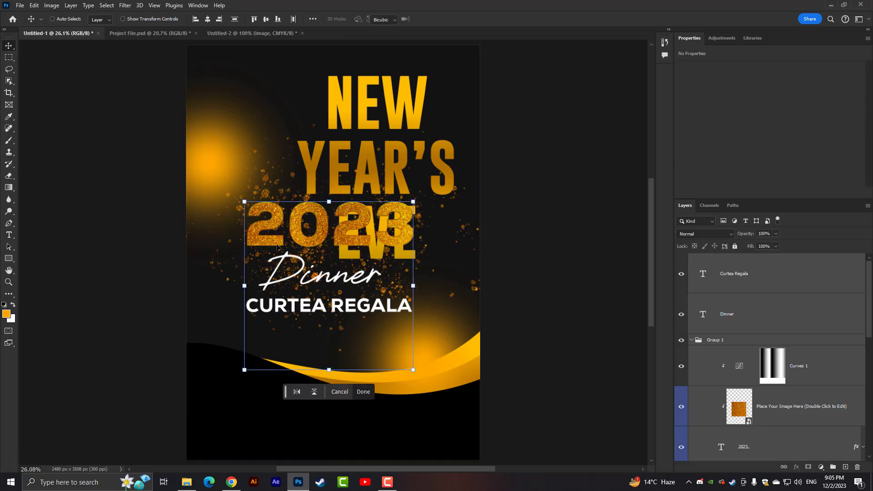
drag(351, 261, 420, 291)
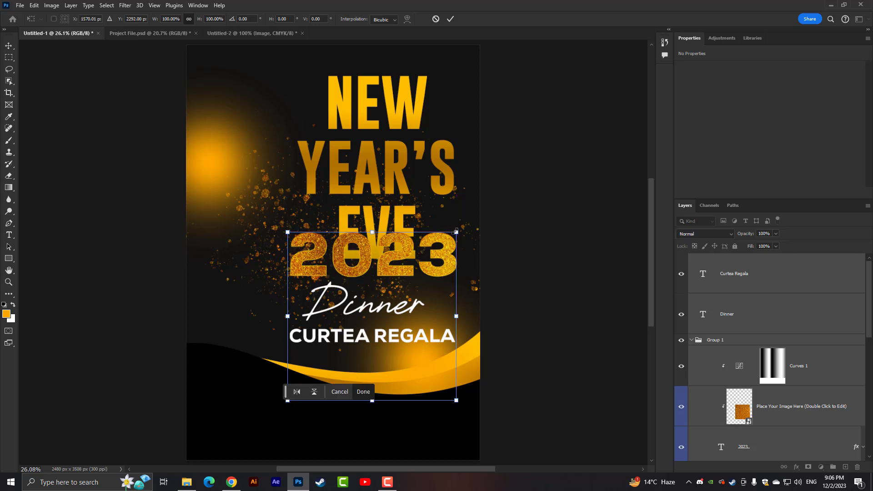
drag(455, 232, 449, 239)
drag(403, 260, 406, 272)
key(Return)
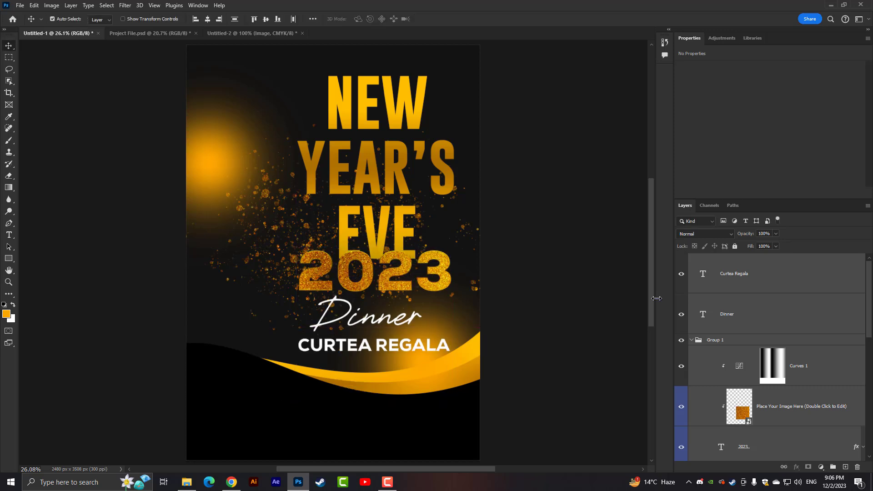
- Move the NEW YEAR'S EVE text up and scale it down to 100.5 pt, clearing the 2023 text below
scroll(756, 413, down, 3)
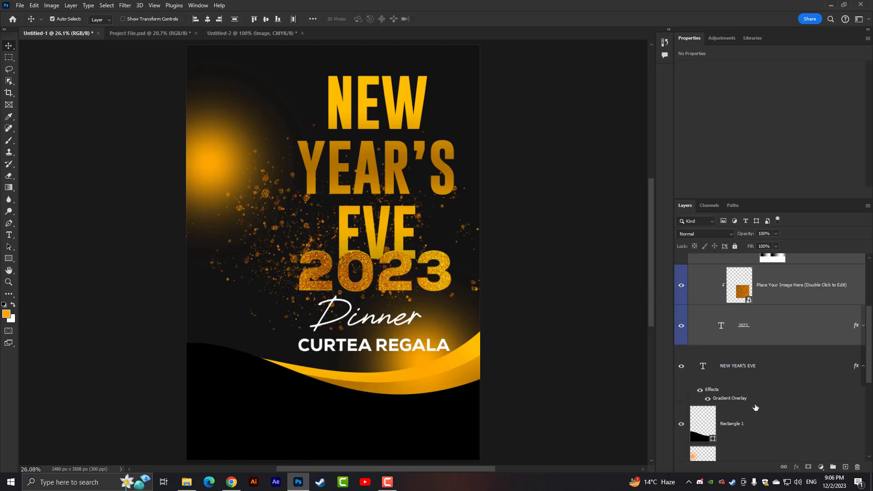
click(750, 373)
key(ctrl+t)
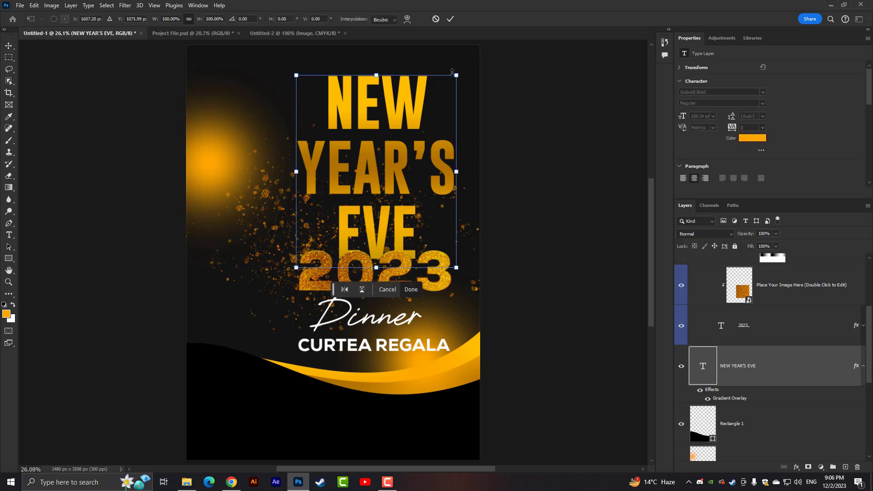
drag(387, 134, 387, 116)
drag(456, 57, 450, 65)
key(Return)
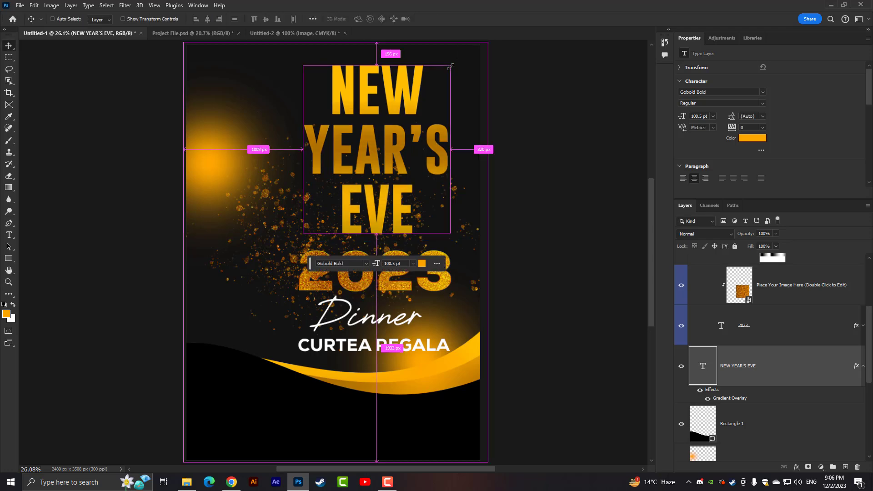
key(ctrl+minus)
key(ctrl+minus)
key(ctrl+0)
key(ctrl+minus)
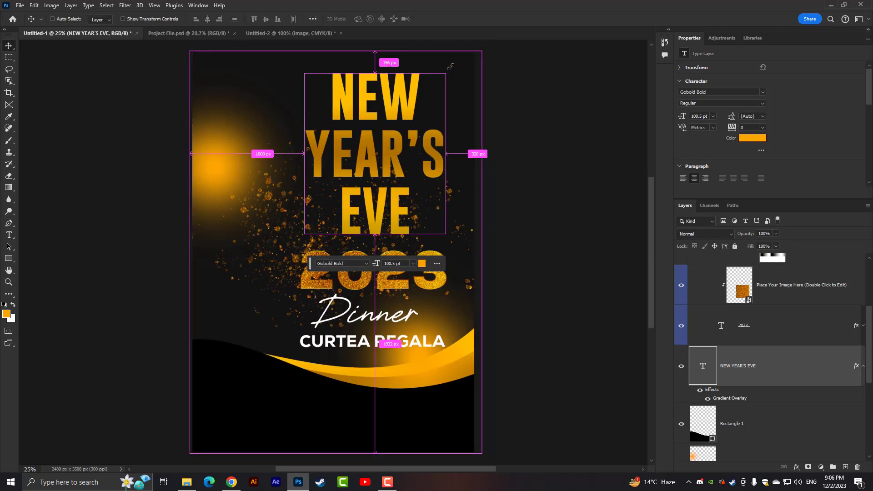
key(ctrl+minus)
click(447, 159)
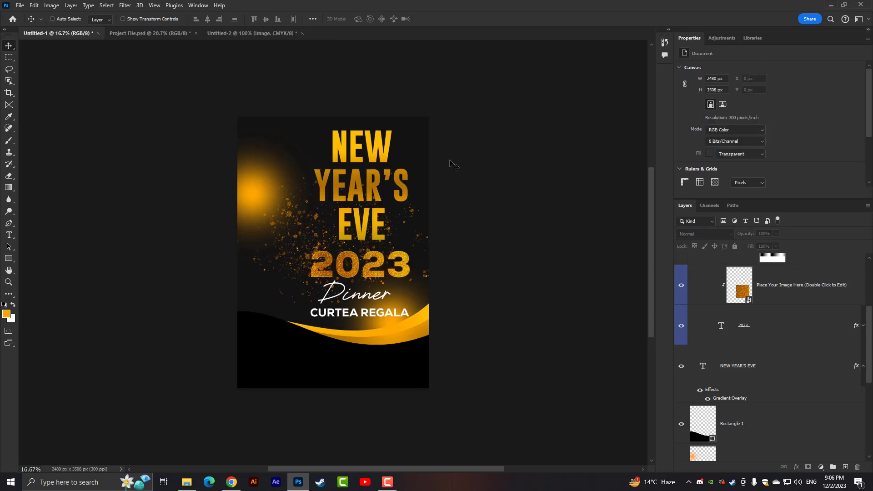
- Paste the copied blurred gold ribbon and place it over the orange glow, partly off the poster's left edge
key(ctrl+plus)
key(ctrl+minus)
key(ctrl+v)
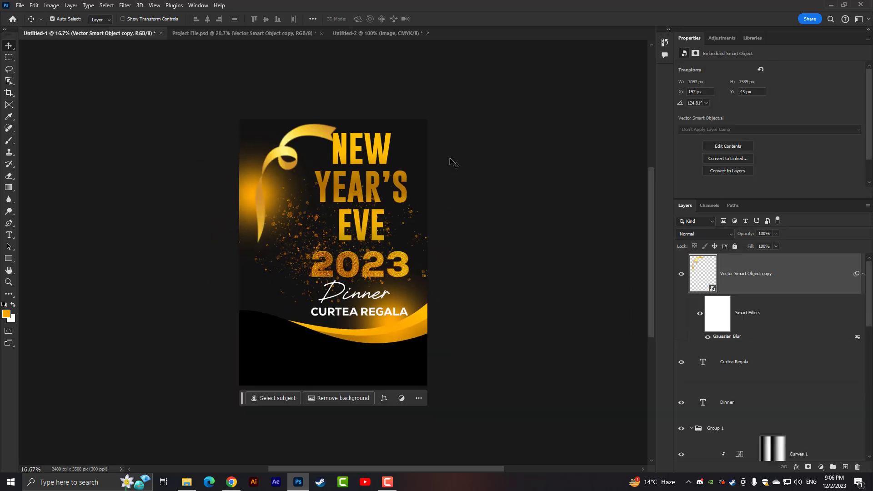
drag(286, 155, 282, 214)
- Duplicate the gold ribbon, rotate the copy to about 50.77° and place it at the poster's right edge above the waves
drag(276, 180, 401, 240)
key(ctrl+t)
click(449, 187)
drag(403, 293, 429, 324)
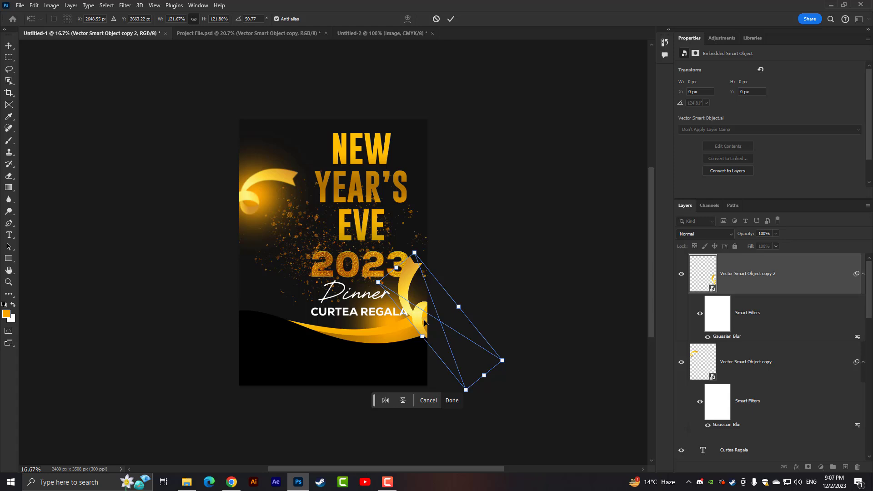
key(Return)
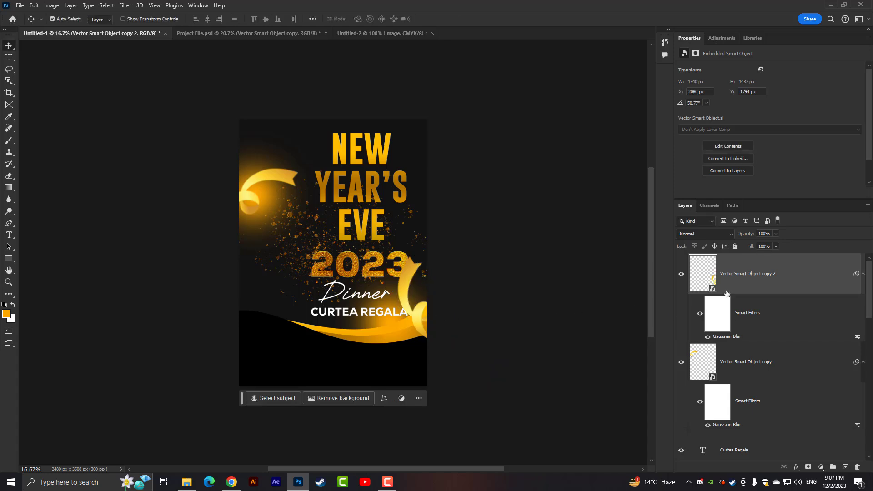
- Reorder the ribbon copy and the orange glow layer below both gold wave shapes, keeping the ribbon above the glow
drag(727, 294, 775, 373)
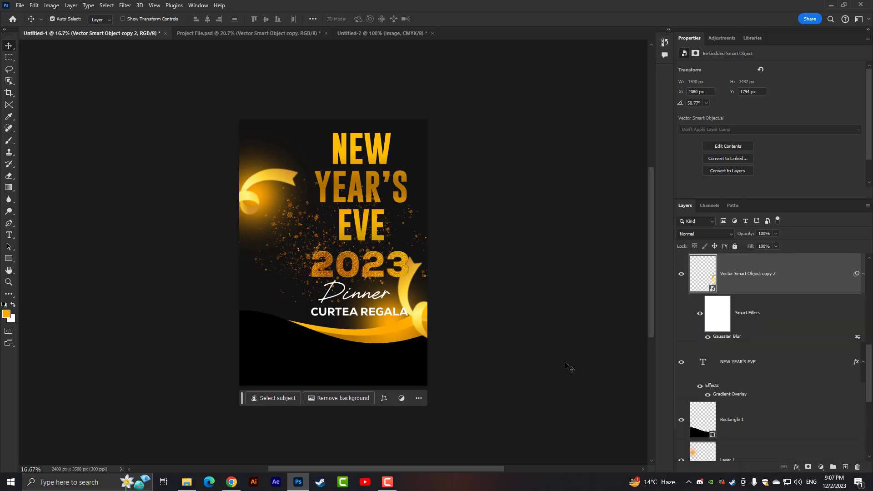
drag(761, 284, 757, 432)
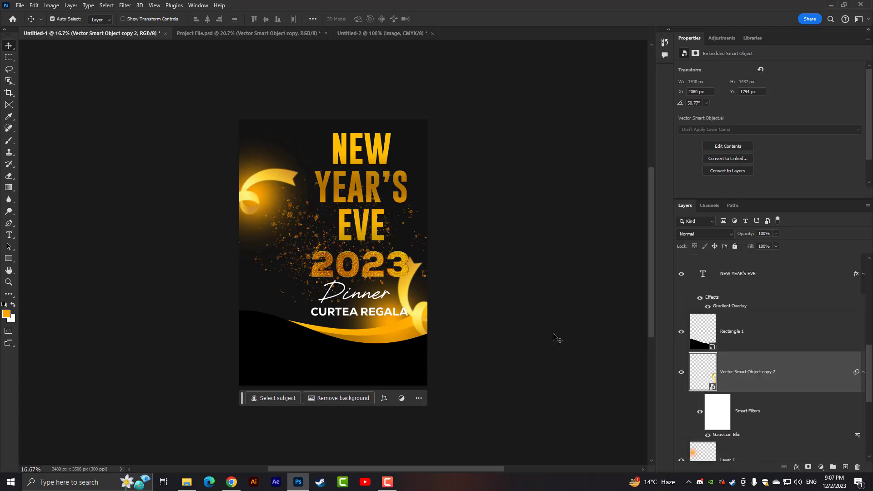
scroll(733, 389, down, 3)
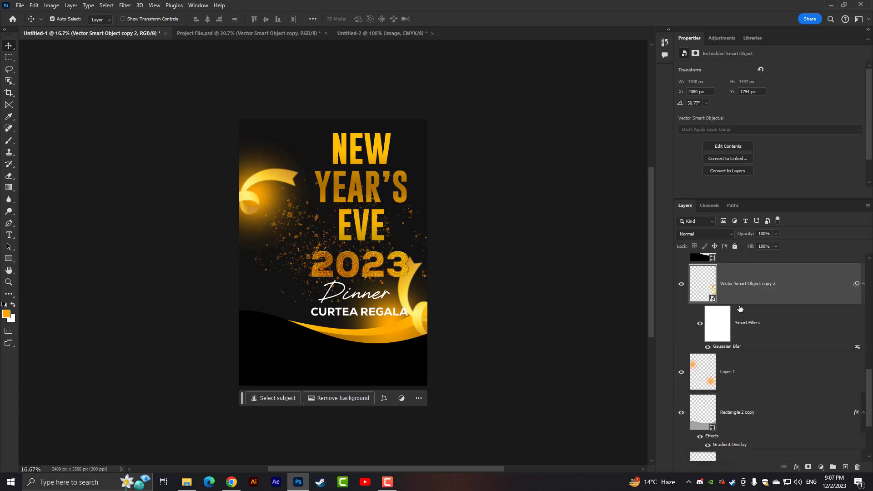
drag(746, 300, 747, 385)
click(741, 372)
drag(744, 285, 731, 432)
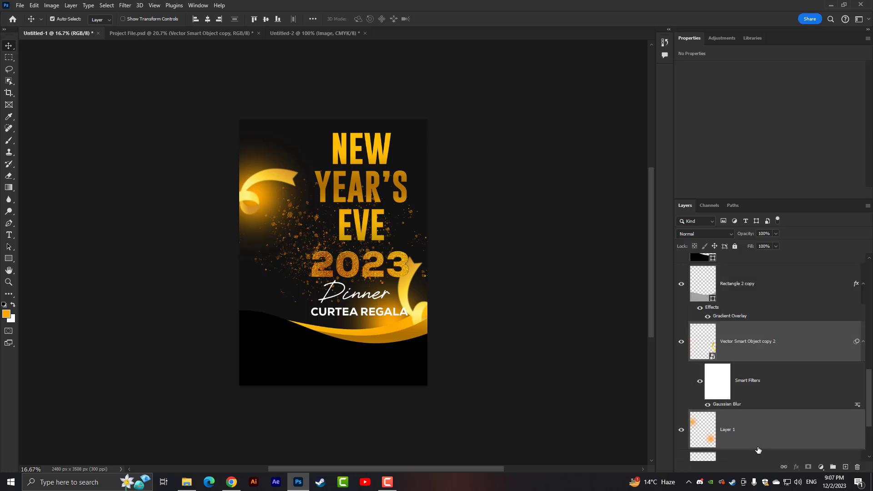
drag(736, 343, 732, 402)
scroll(409, 324, up, 1)
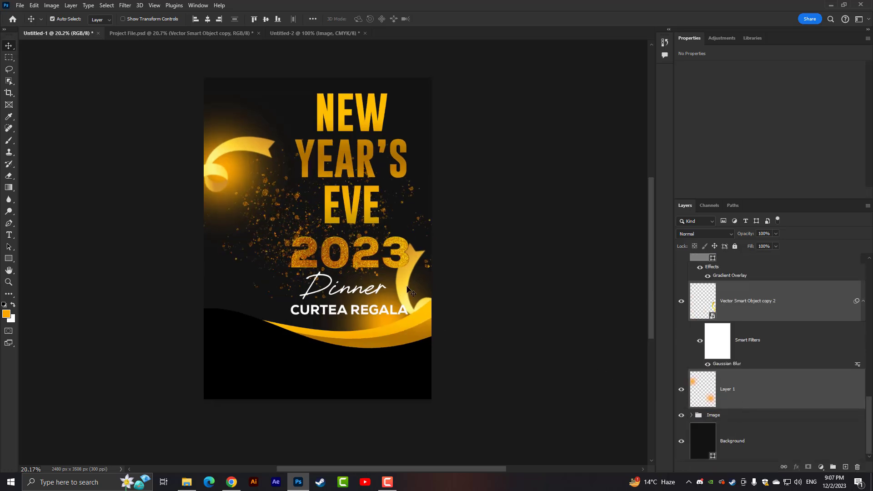
- Move the right-hand ribbon copy up and left to about X 1924 px, Y 1598 px
click(741, 313)
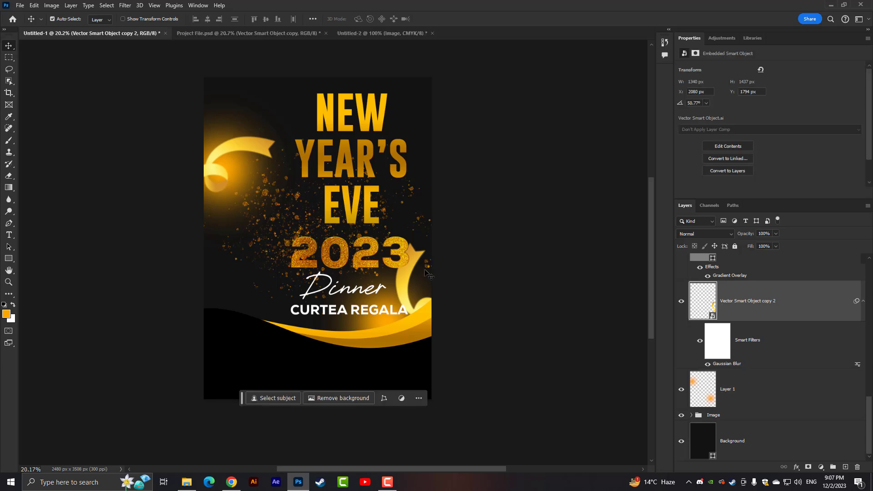
mouse_move(416, 263)
mouse_down()
mouse_move(430, 255)
mouse_move(404, 247)
mouse_move(407, 240)
mouse_move(427, 237)
mouse_move(370, 252)
mouse_move(419, 256)
mouse_up()
click(398, 253)
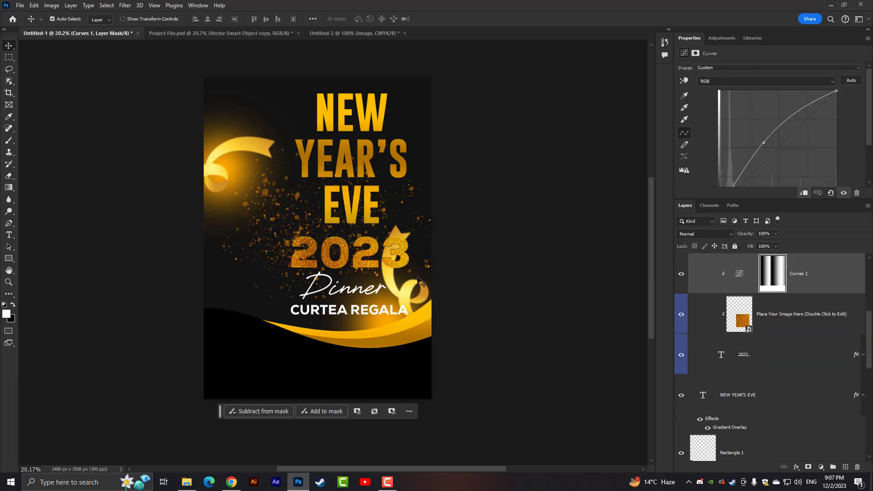
drag(407, 287, 440, 272)
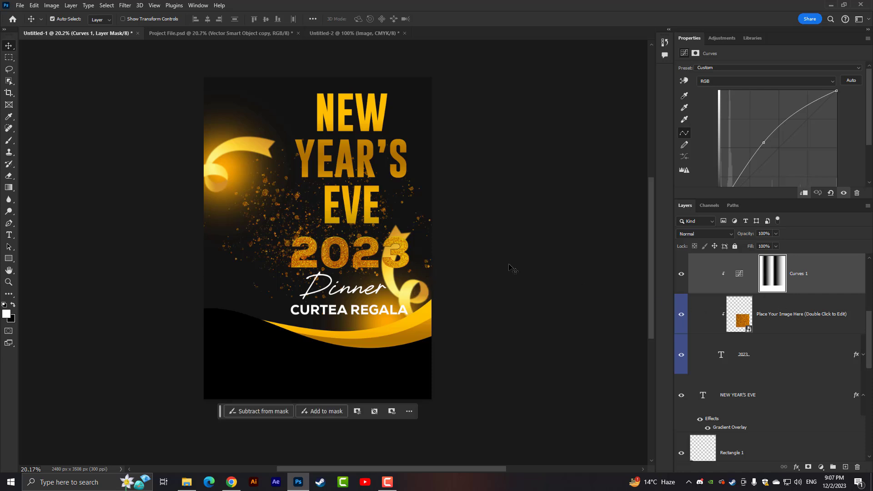
- Scale the right-hand ribbon copy down to about 761 × 820 px and place it at the poster's right edge
scroll(756, 392, up, 4)
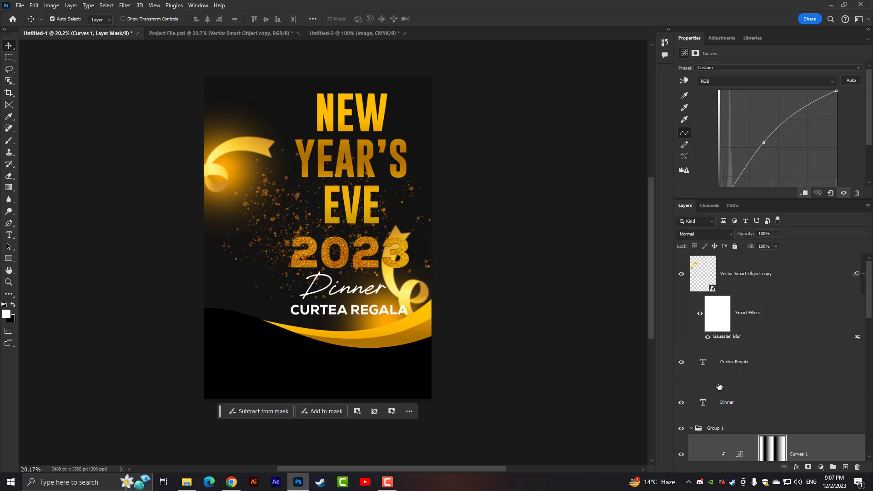
scroll(738, 403, up, 5)
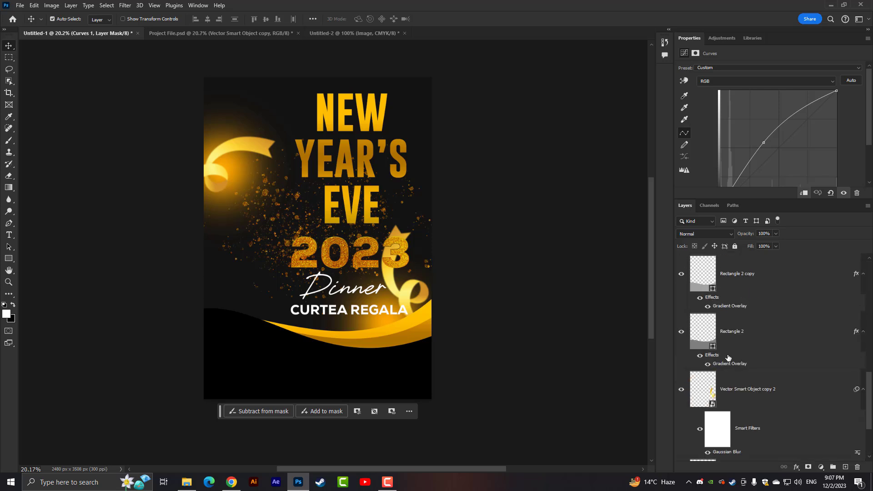
click(747, 381)
key(ctrl+t)
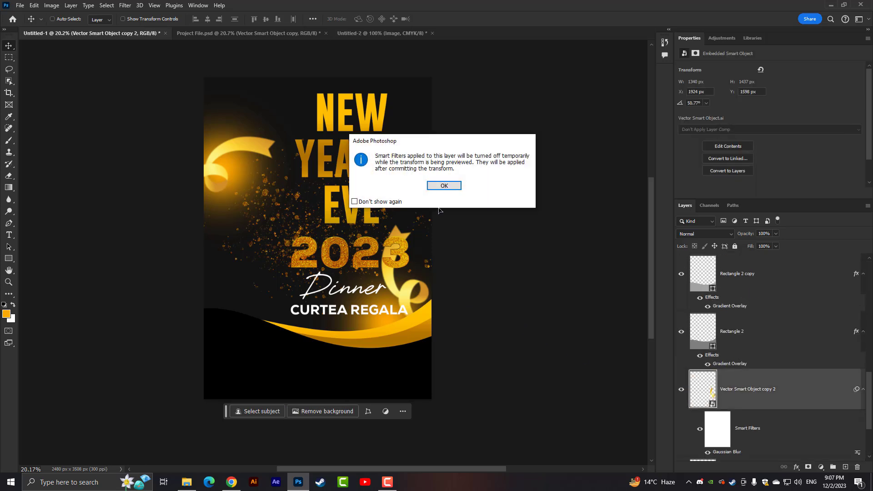
click(444, 186)
drag(448, 280, 453, 302)
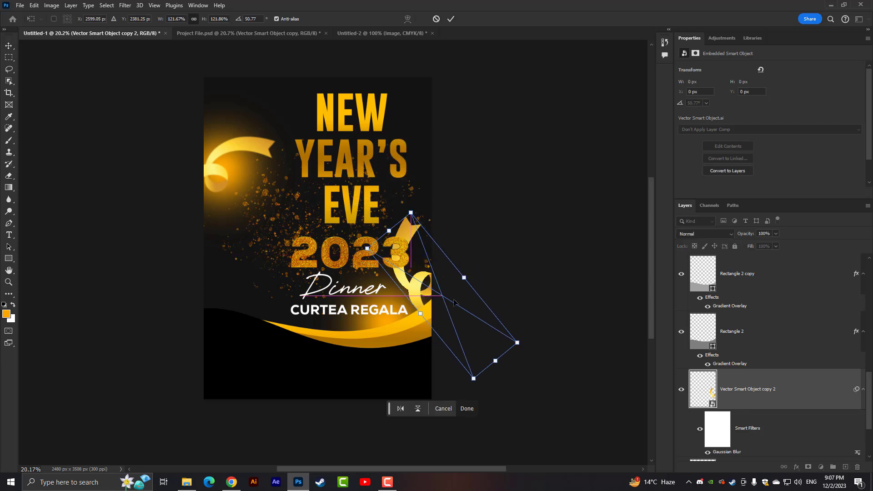
drag(517, 343, 486, 327)
key(Return)
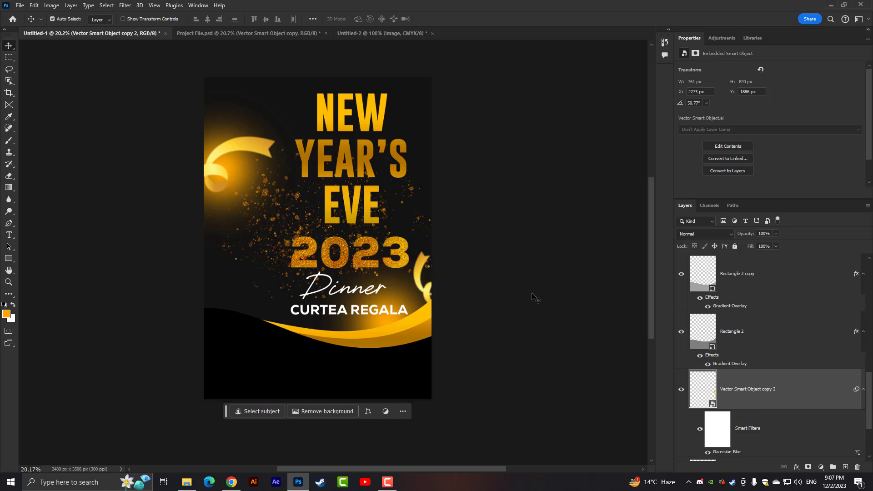
- Nudge the small right-hand ribbon left and down to about X 2213 px, Y 1910 px, then deselect it
key(shift+Left)
key(shift+Left)
key(shift+Left)
key(Down)
key(Down)
key(Down)
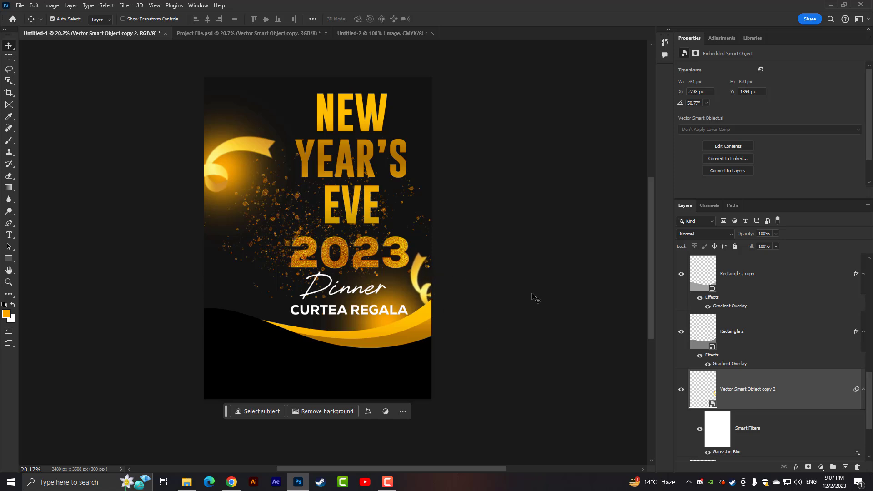
key(Left)
key(Left)
key(Left)
key(Left)
key(Left)
key(Down)
key(Down)
key(Left)
key(Left)
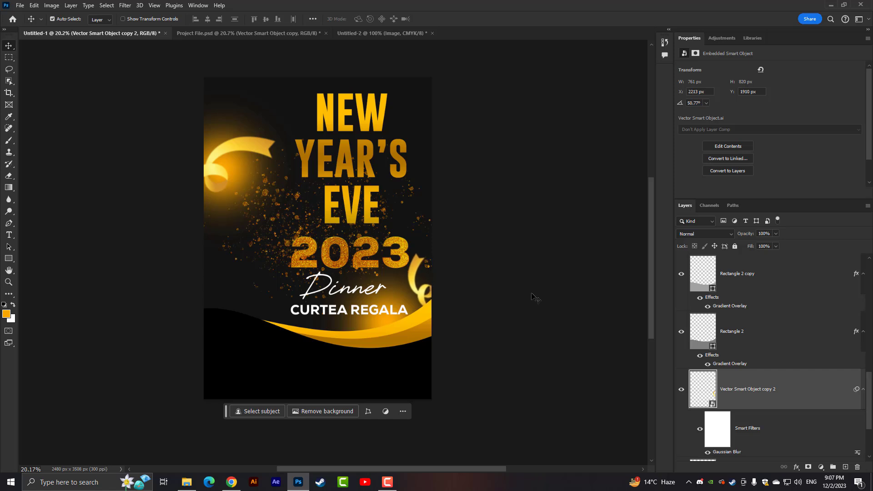
click(464, 225)
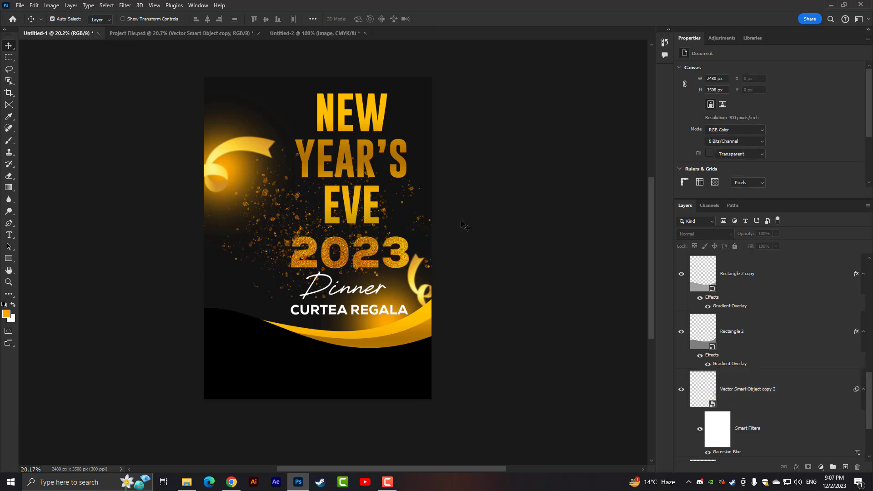
- Paste the copied phone number, website and address lines and center them in the black area at the poster's bottom
scroll(448, 221, up, 2)
key(ctrl+minus)
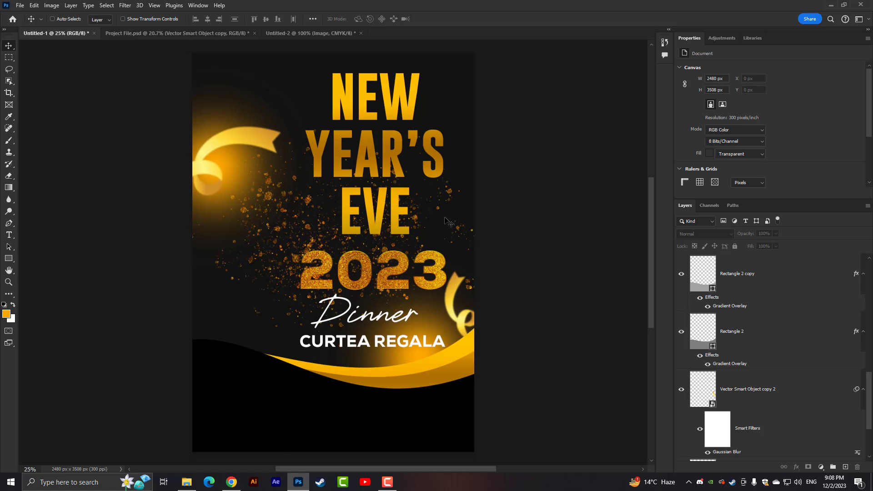
key(ctrl+v)
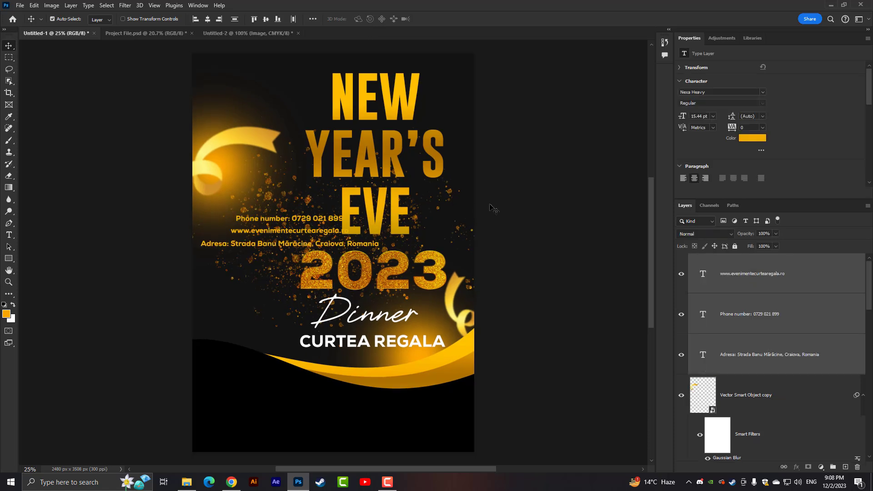
key(ctrl+t)
drag(324, 224, 368, 415)
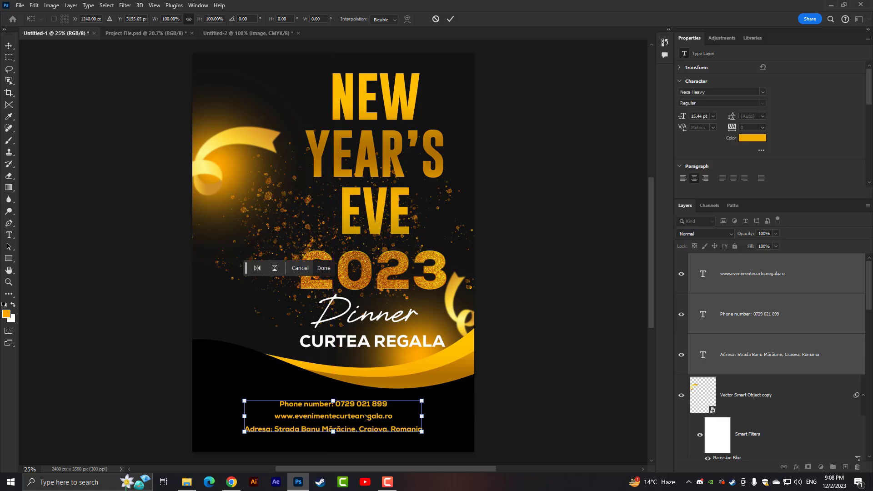
key(Return)
scroll(366, 416, up, 1)
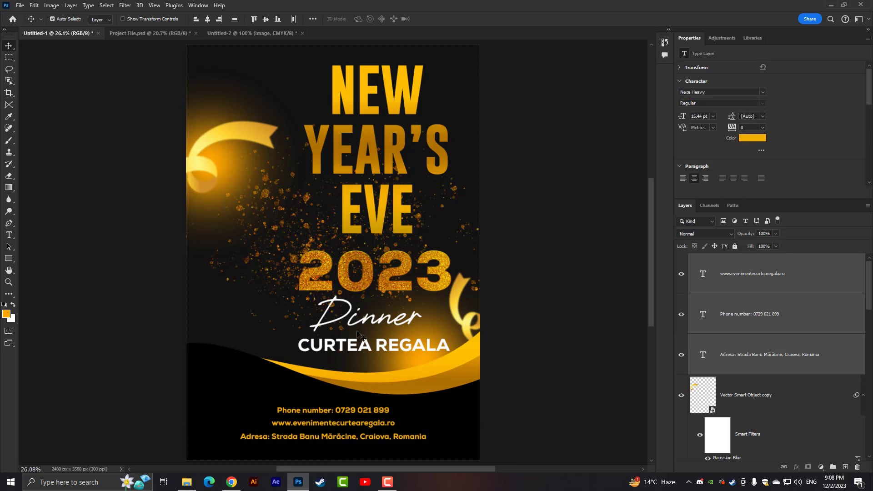
- Paste the copied small gold ribbon and move it into the poster's upper-right corner
scroll(350, 328, down, 2)
key(ctrl+v)
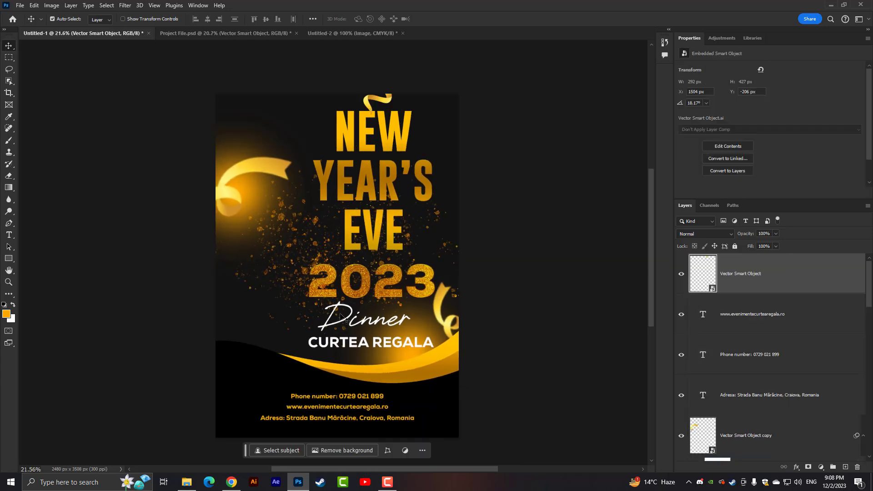
drag(386, 105, 455, 111)
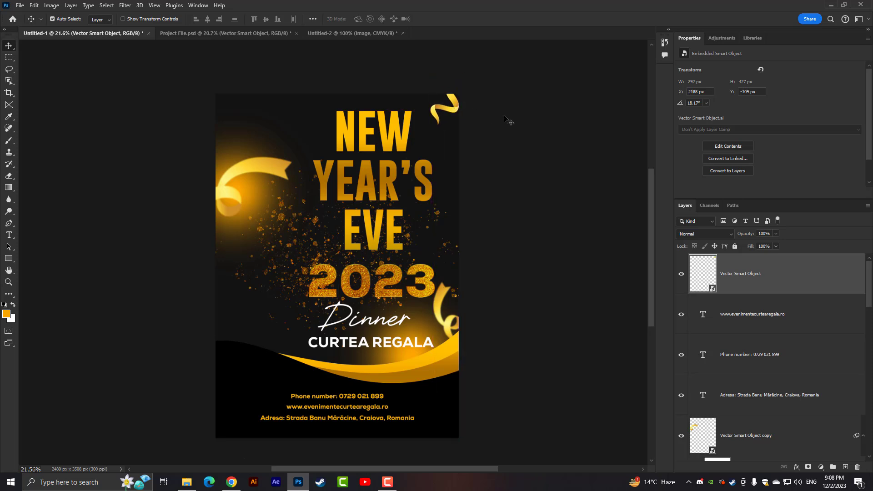
- Paste the copied gold star and place it near the poster's left edge, just above the black wave
key(ctrl+v)
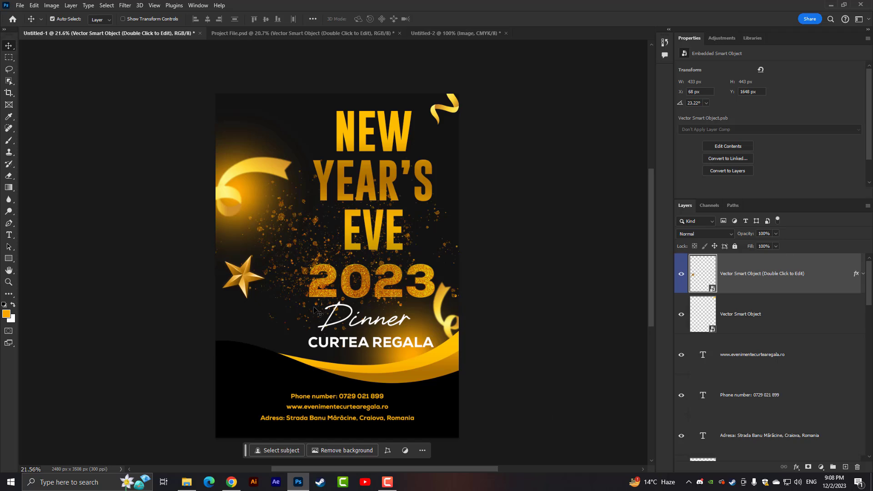
drag(231, 287, 244, 317)
scroll(528, 277, down, 2)
- Paste the copied Curtea Regala logo and place it in the poster's upper-left corner at about X 128 px, Y 105 px
key(ctrl+v)
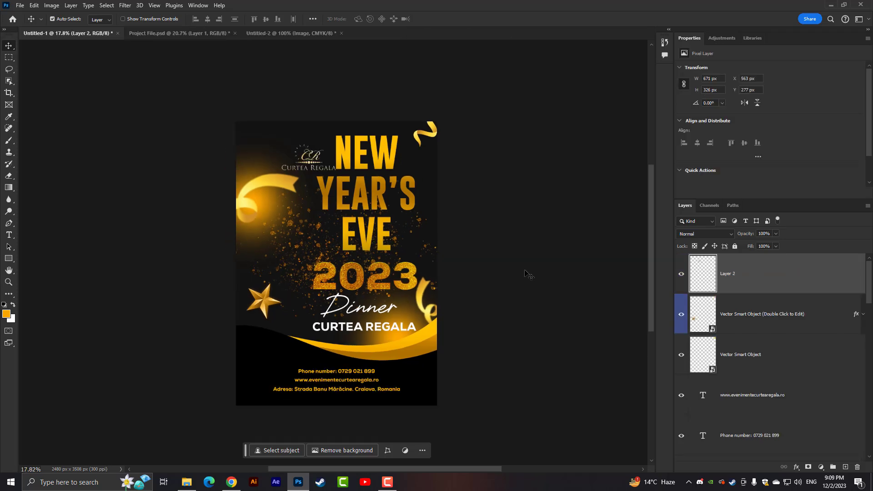
key(ctrl+t)
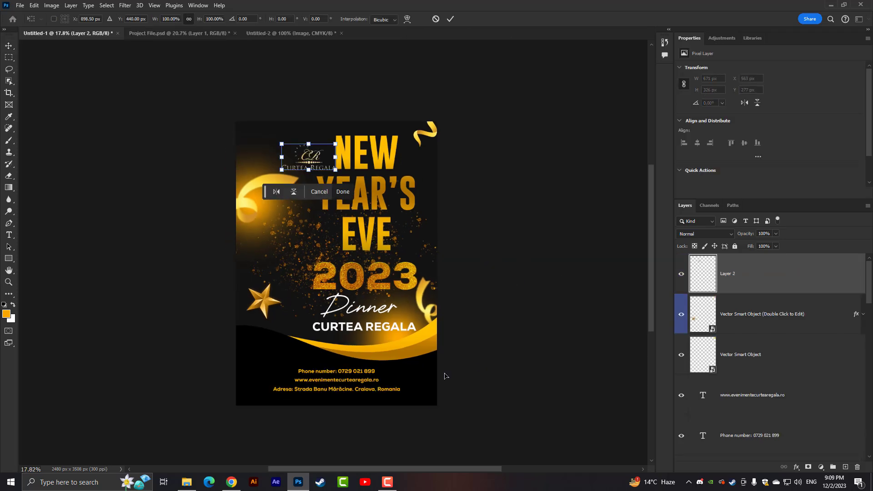
drag(310, 159, 277, 144)
key(Return)
scroll(345, 287, up, 4)
scroll(292, 147, down, 2)
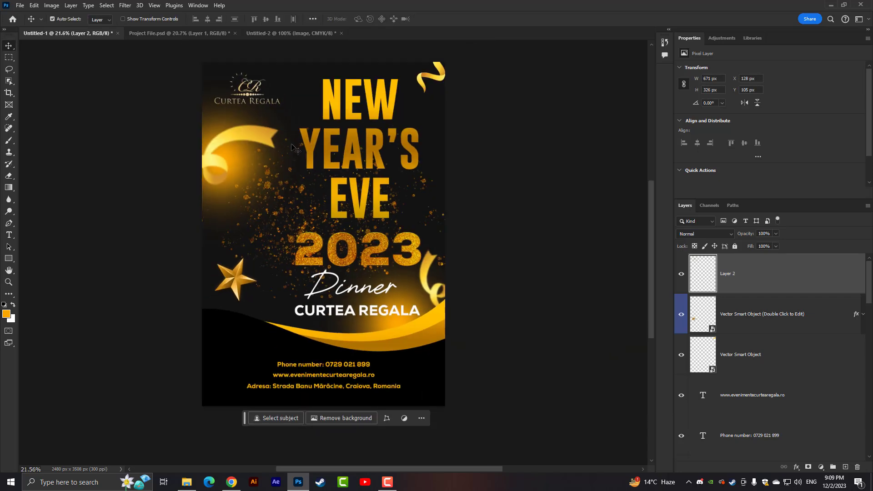
scroll(296, 154, down, 2)
scroll(306, 180, up, 1)
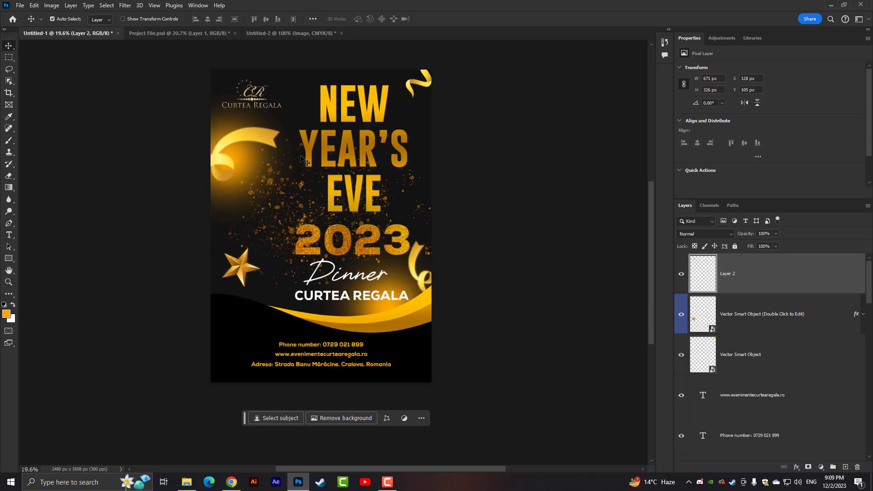